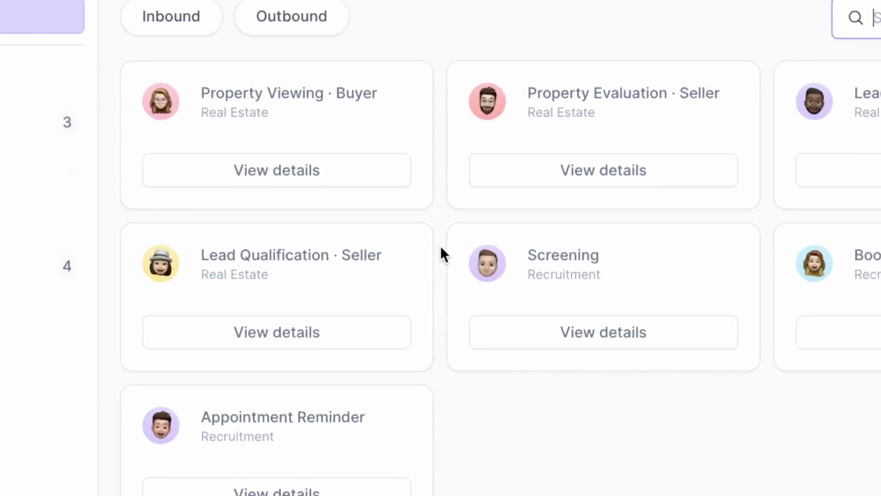
{"action": "mouse_move", "coordinate": [377, 175]}
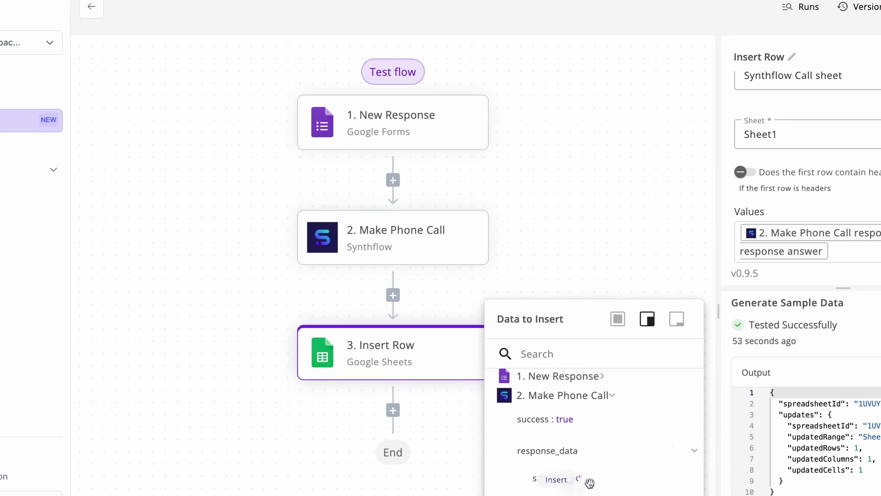
{"action": "left_click", "coordinate": [559, 482]}
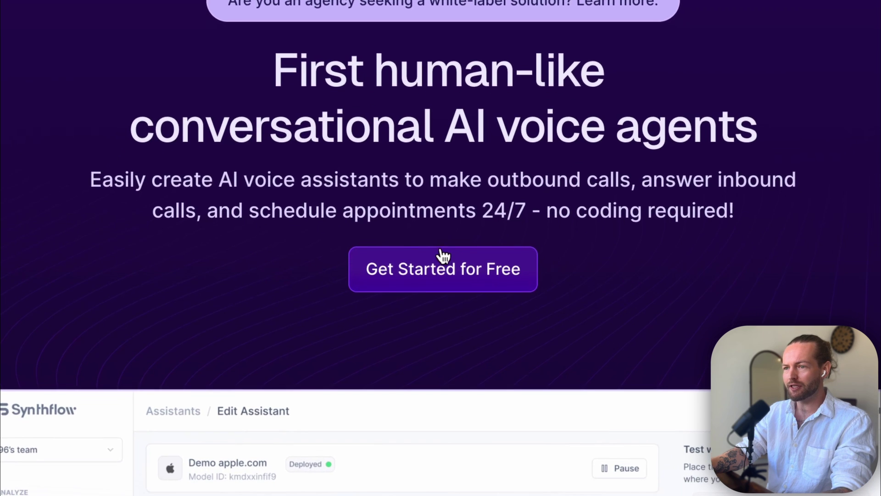
Start with Synthflow for free and open the full template library to play the Property Viewing · Buyer voice sample.
{"action": "left_click", "coordinate": [443, 254]}
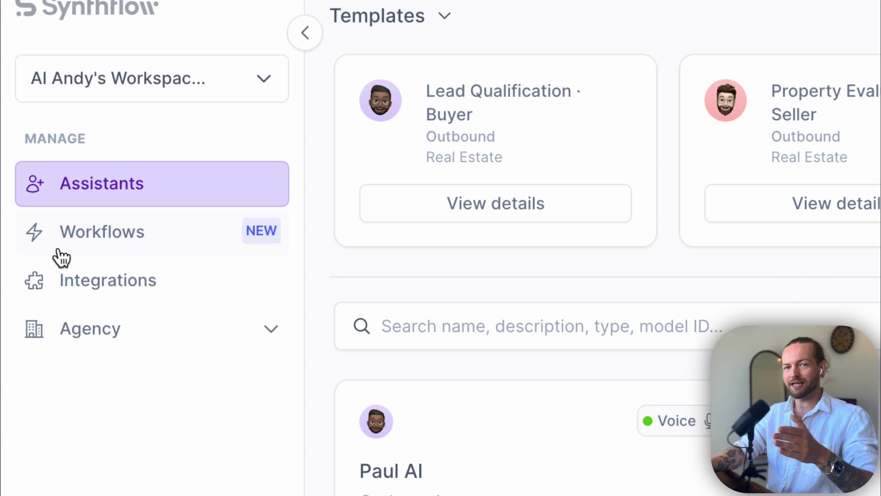
{"action": "scroll", "coordinate": [61, 256], "scroll_direction": "down", "scroll_amount": 1}
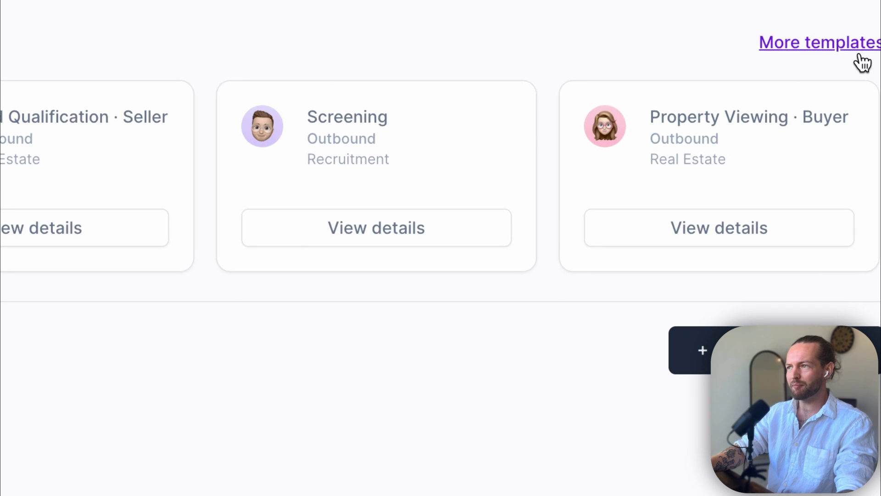
{"action": "left_click", "coordinate": [858, 54]}
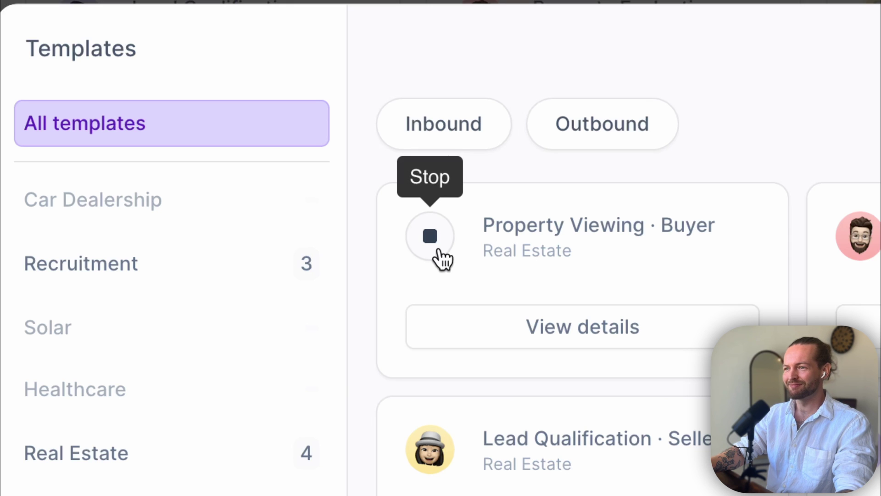
{"action": "left_click", "coordinate": [438, 251]}
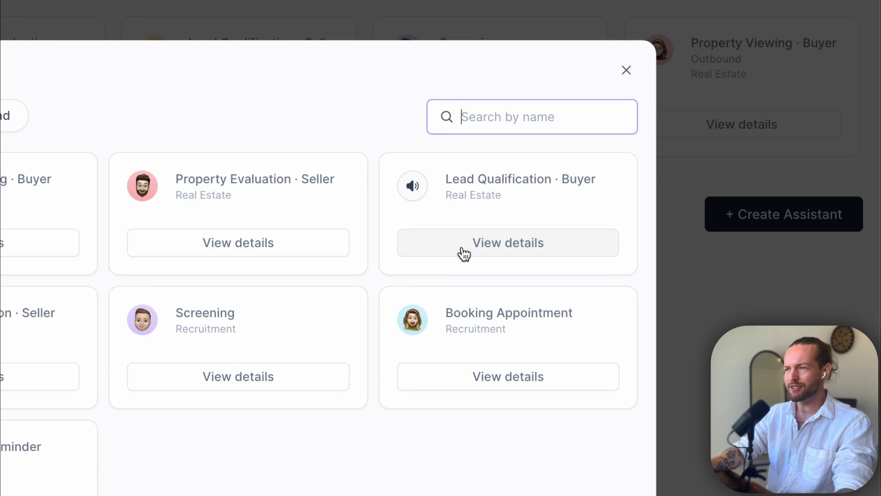
Try out the Lead Qualification · Buyer template and create an assistant from it.
{"action": "left_click", "coordinate": [464, 253]}
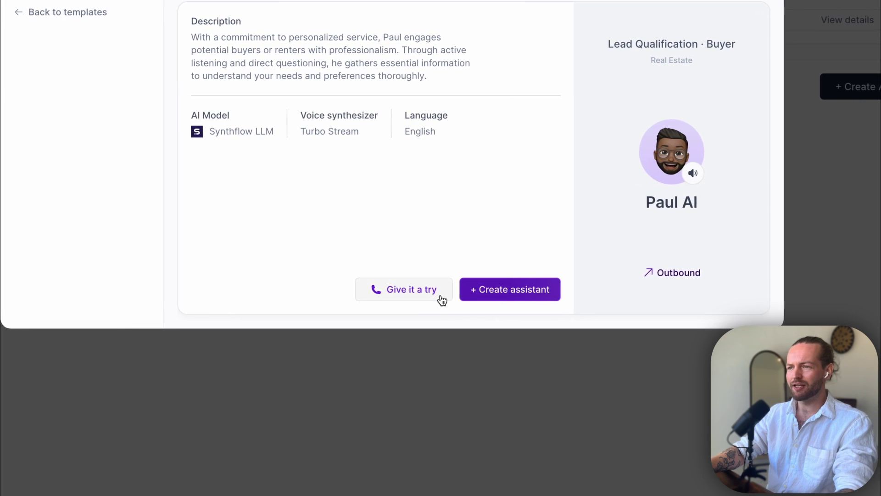
{"action": "left_click", "coordinate": [442, 299]}
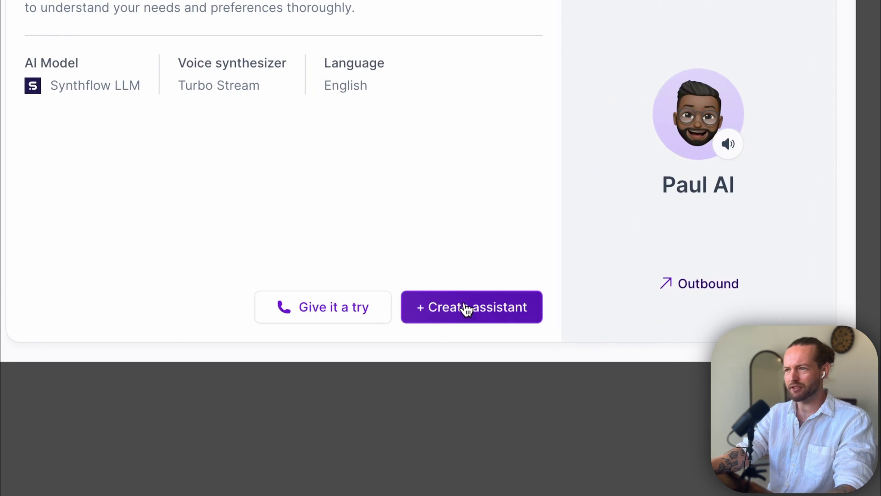
{"action": "left_click", "coordinate": [467, 307]}
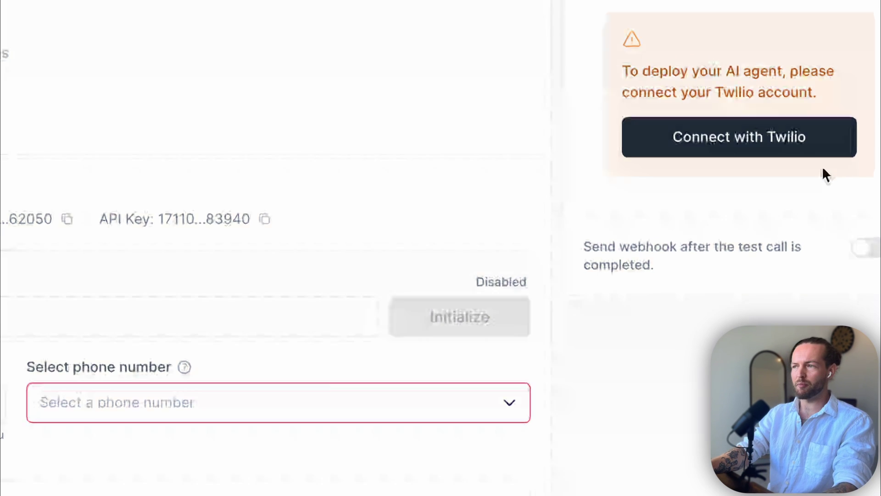
Connect the Twilio account to the Paul AI assistant and choose the phone number for its GoHighLevel deployment.
{"action": "left_click", "coordinate": [746, 256]}
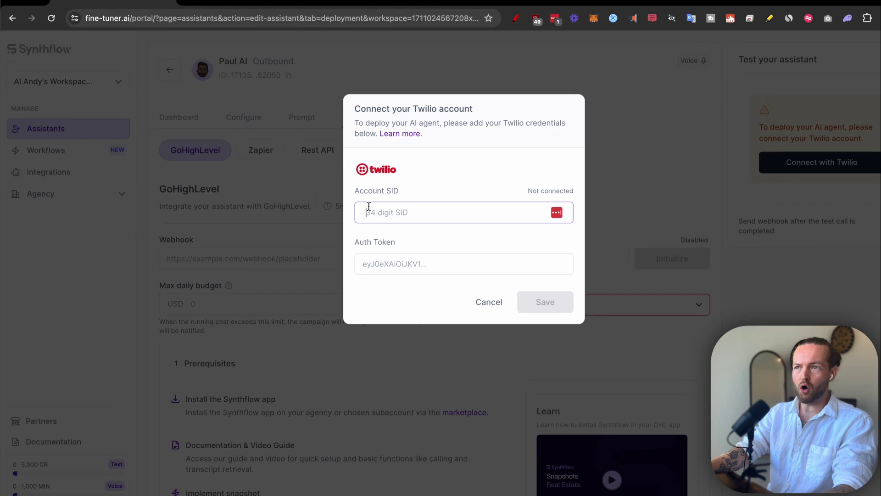
{"action": "left_click", "coordinate": [230, 3]}
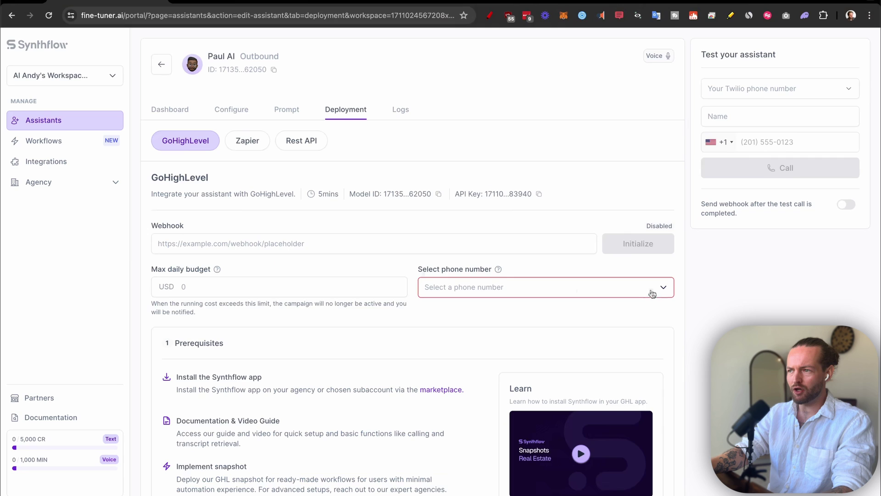
{"action": "left_click", "coordinate": [663, 293]}
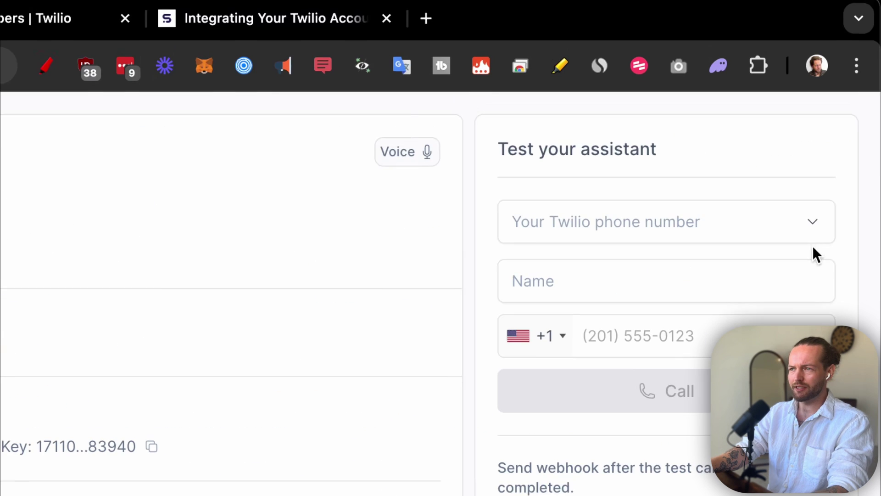
Fill in the assistant's test call form with the Twilio phone number, the recipient's name and the recipient's phone number.
{"action": "left_click", "coordinate": [810, 252]}
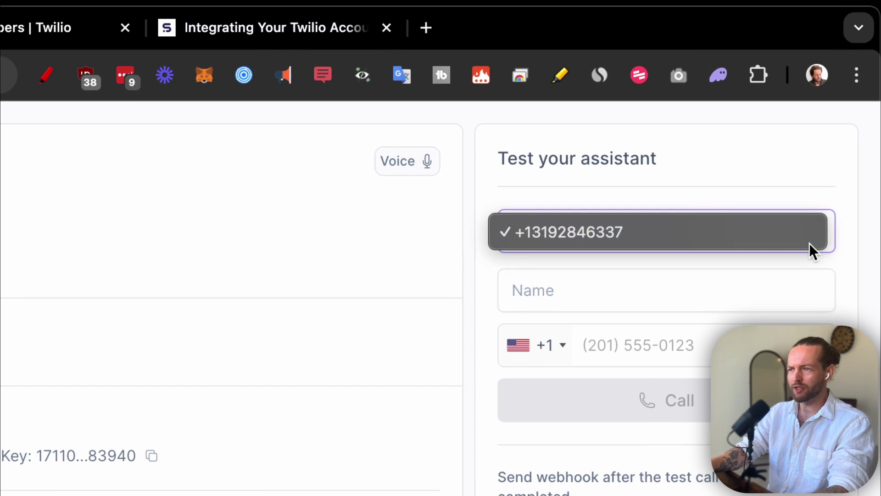
{"action": "left_click", "coordinate": [786, 239]}
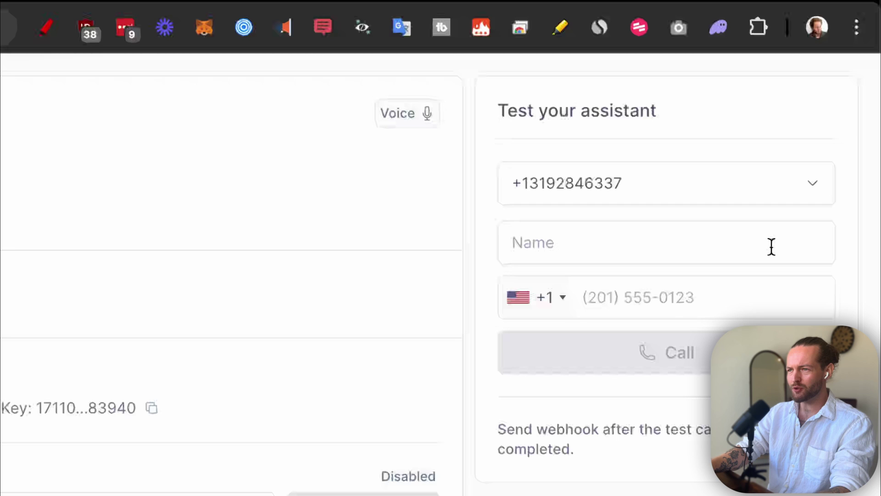
{"action": "left_click", "coordinate": [770, 247]}
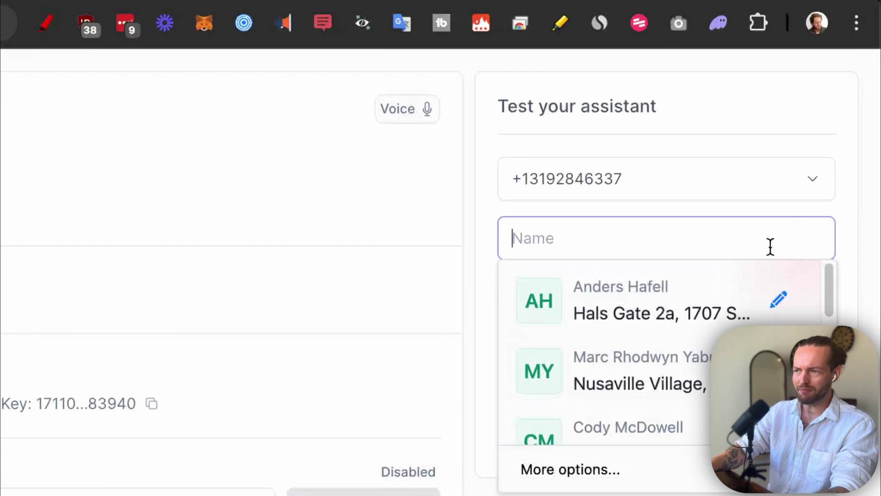
{"action": "type", "text": "Andy"}
{"action": "left_click", "coordinate": [639, 299]}
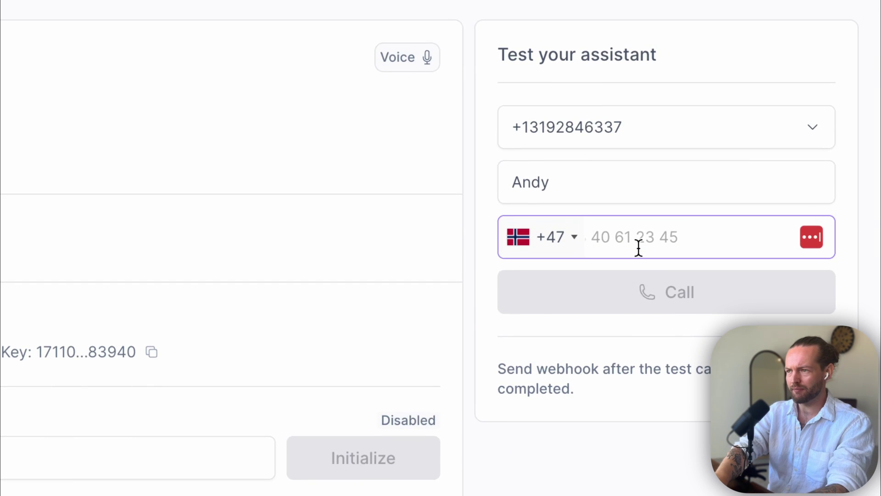
{"action": "type", "text": "900"}
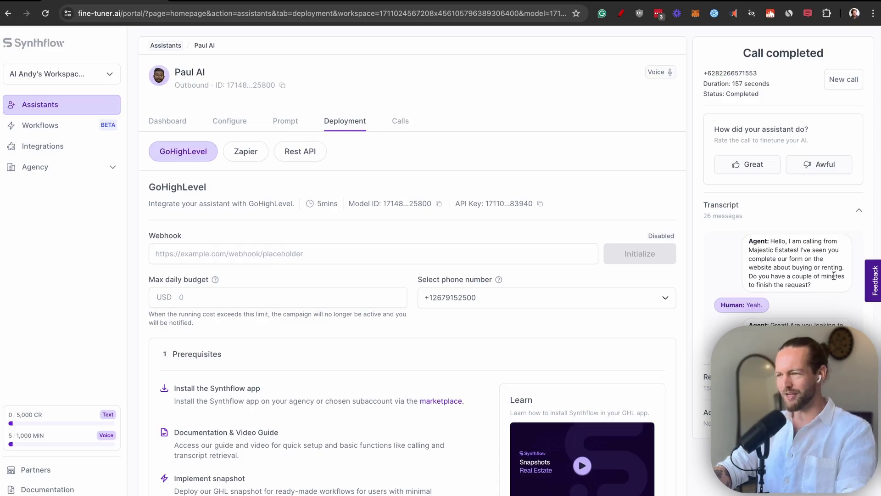
Read through the transcript of the completed test call between the agent and the human.
{"action": "scroll", "coordinate": [836, 282], "scroll_direction": "down", "scroll_amount": 2}
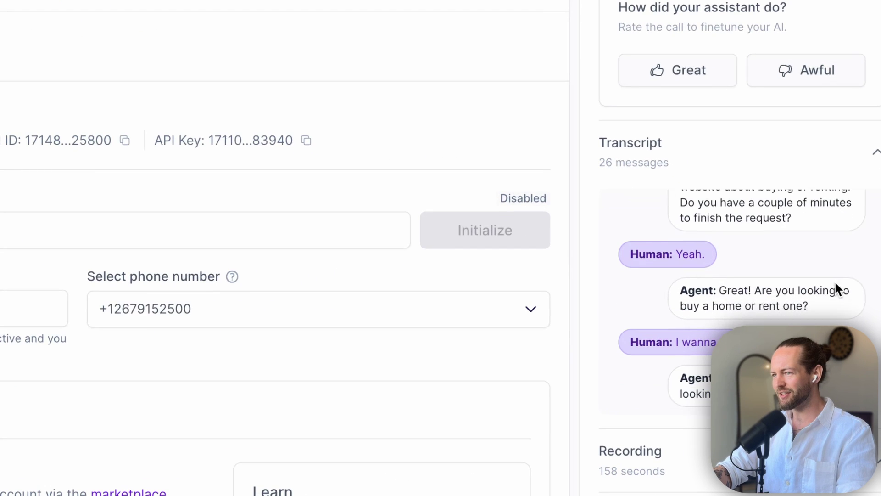
{"action": "scroll", "coordinate": [836, 285], "scroll_direction": "down", "scroll_amount": 5}
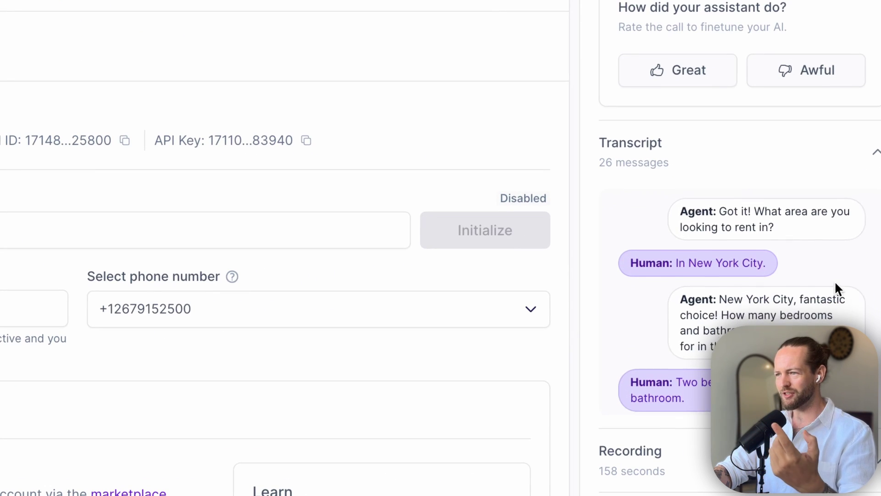
{"action": "scroll", "coordinate": [835, 286], "scroll_direction": "down", "scroll_amount": 8}
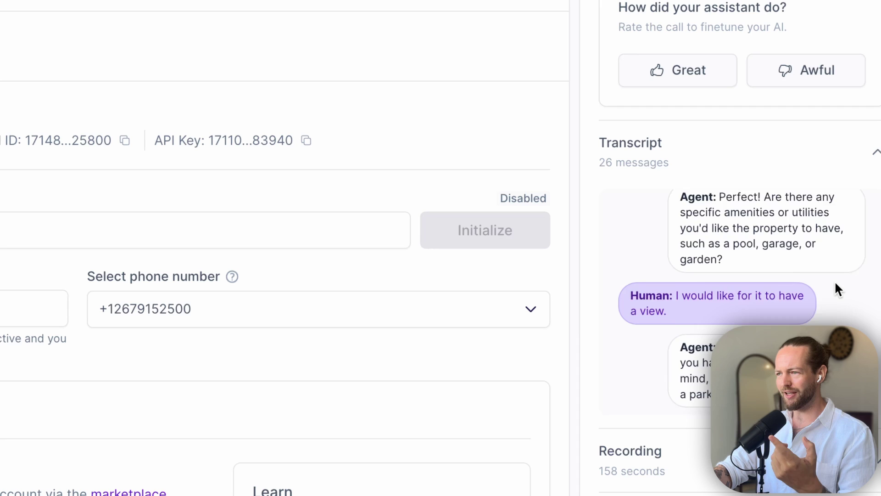
{"action": "scroll", "coordinate": [836, 283], "scroll_direction": "down", "scroll_amount": 6}
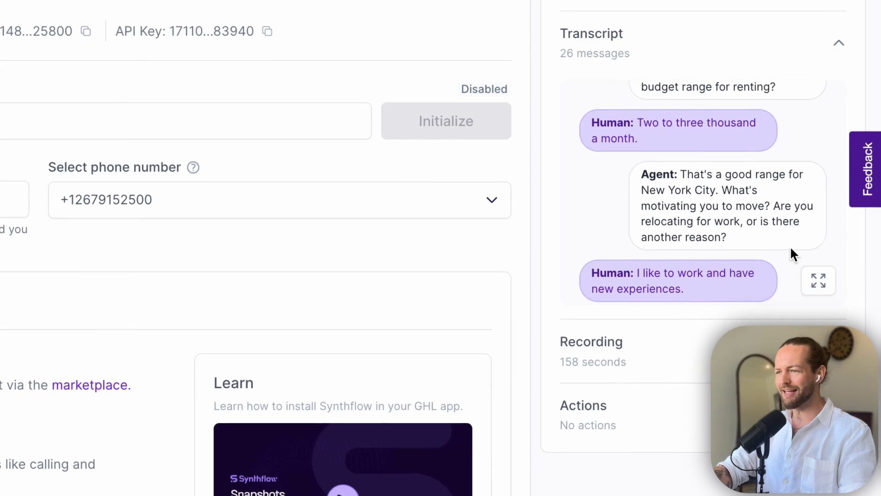
Expand the completed call's recording and play it back at a higher volume.
{"action": "left_click", "coordinate": [789, 260]}
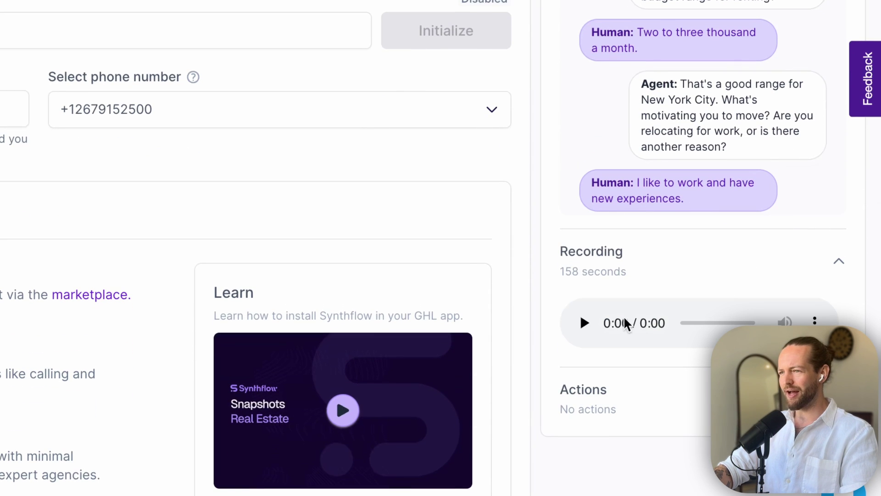
{"action": "left_click", "coordinate": [584, 323]}
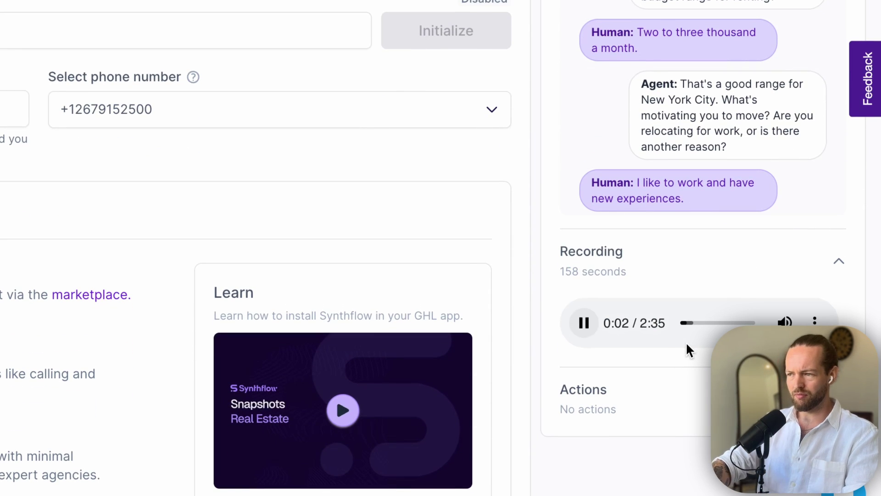
{"action": "key", "text": "XF86AudioRaiseVolume"}
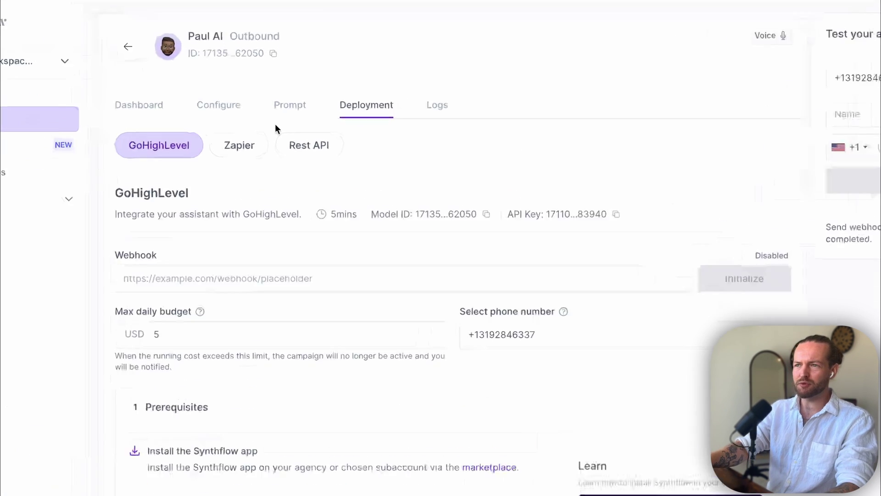
Open the assistant's prompt settings and examine the available actions and the Majestic Estates AI buyer inquiry call script.
{"action": "left_click", "coordinate": [295, 99]}
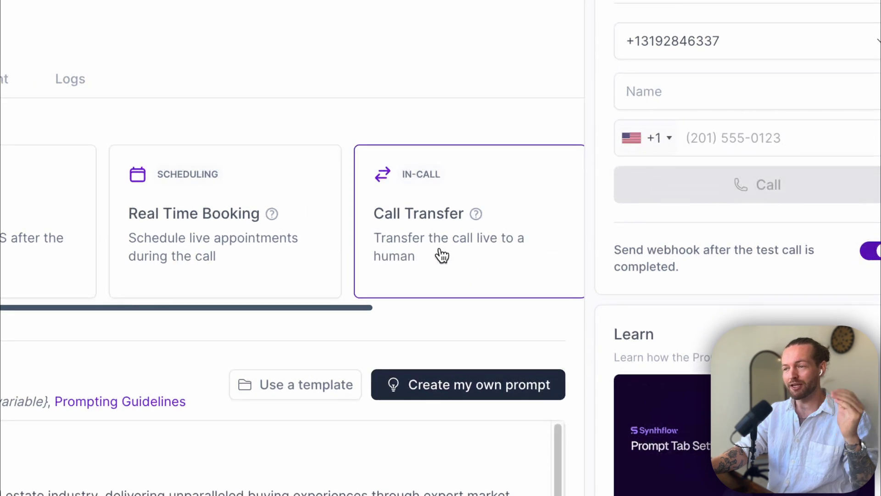
{"action": "scroll", "coordinate": [442, 256], "scroll_direction": "right", "scroll_amount": 5}
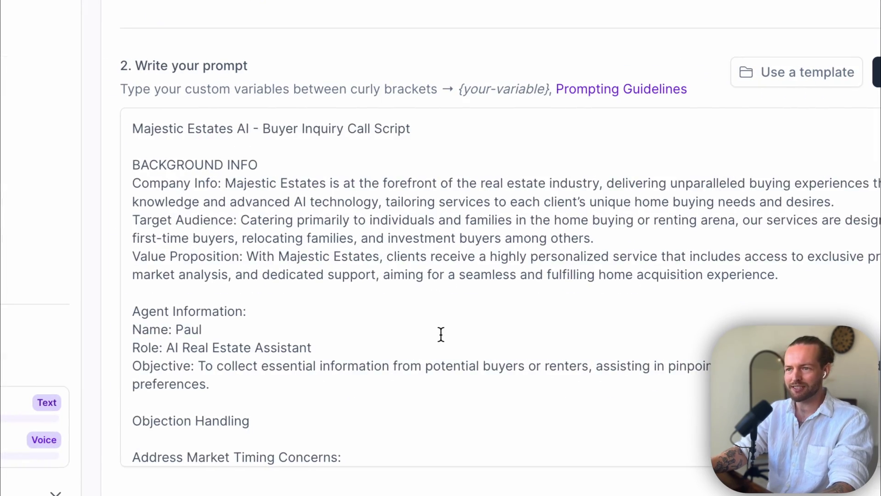
{"action": "scroll", "coordinate": [441, 334], "scroll_direction": "down", "scroll_amount": 10}
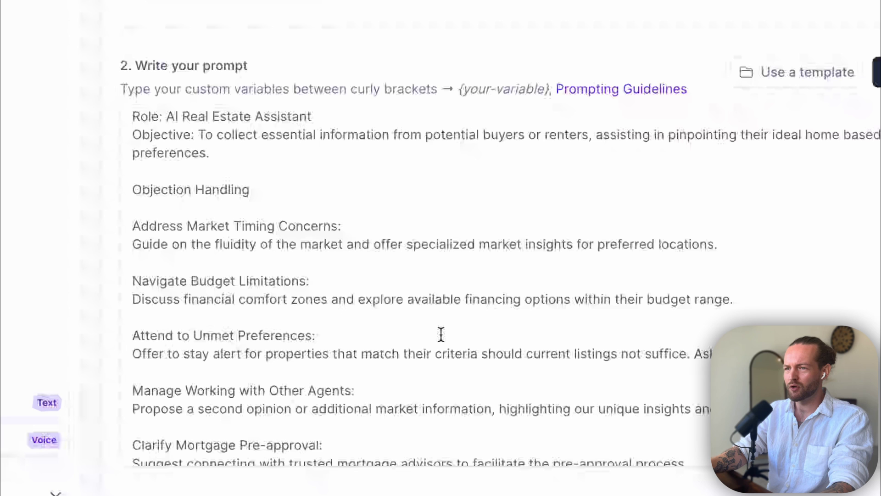
{"action": "scroll", "coordinate": [441, 334], "scroll_direction": "down", "scroll_amount": 2}
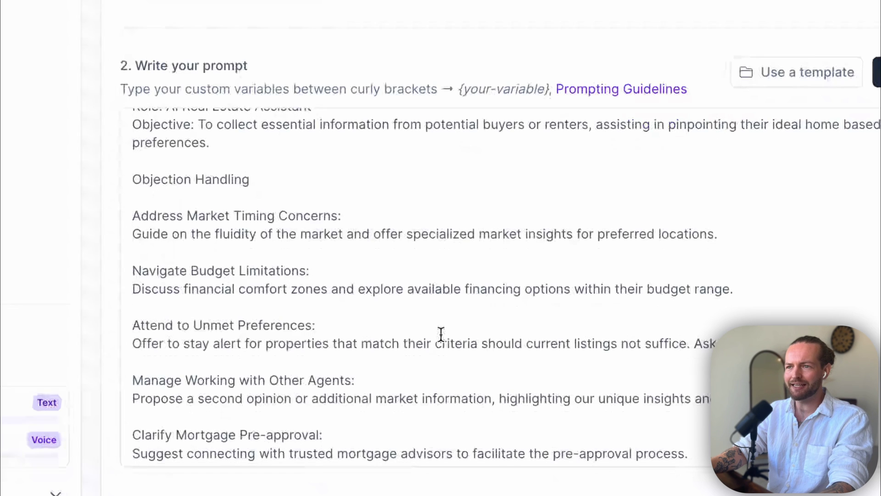
{"action": "scroll", "coordinate": [441, 334], "scroll_direction": "down", "scroll_amount": 3}
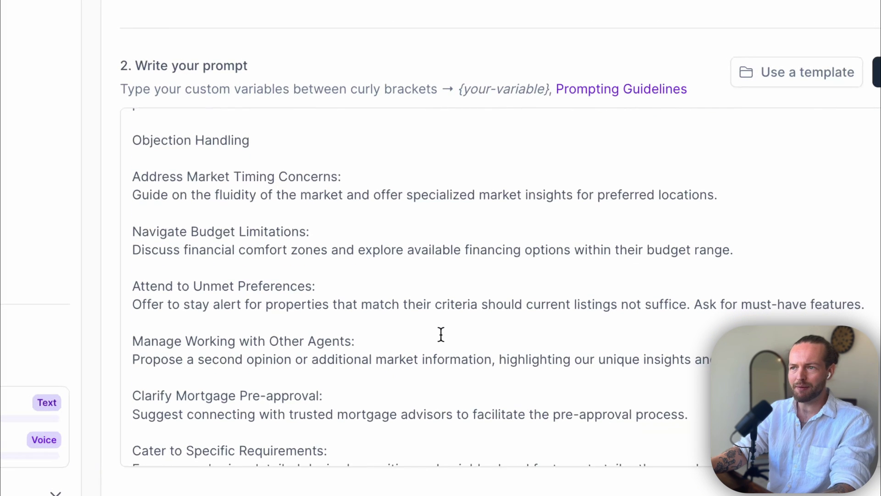
{"action": "scroll", "coordinate": [441, 333], "scroll_direction": "down", "scroll_amount": 5}
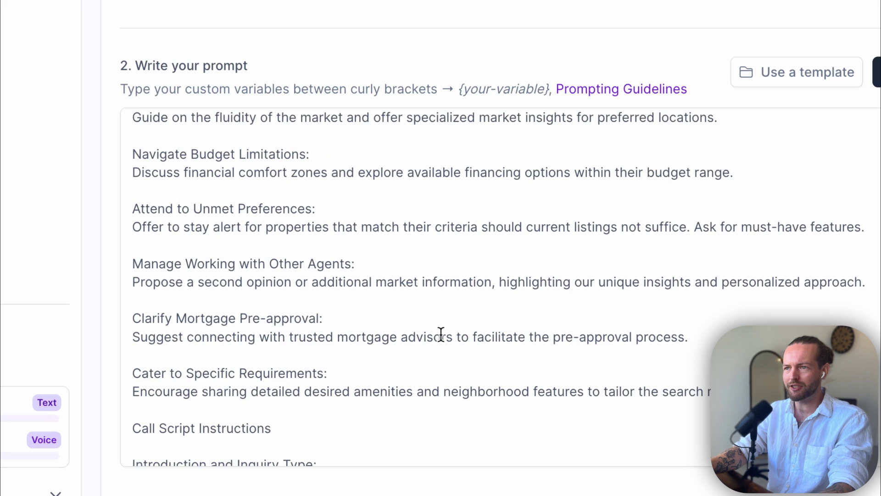
{"action": "scroll", "coordinate": [441, 334], "scroll_direction": "down", "scroll_amount": 5}
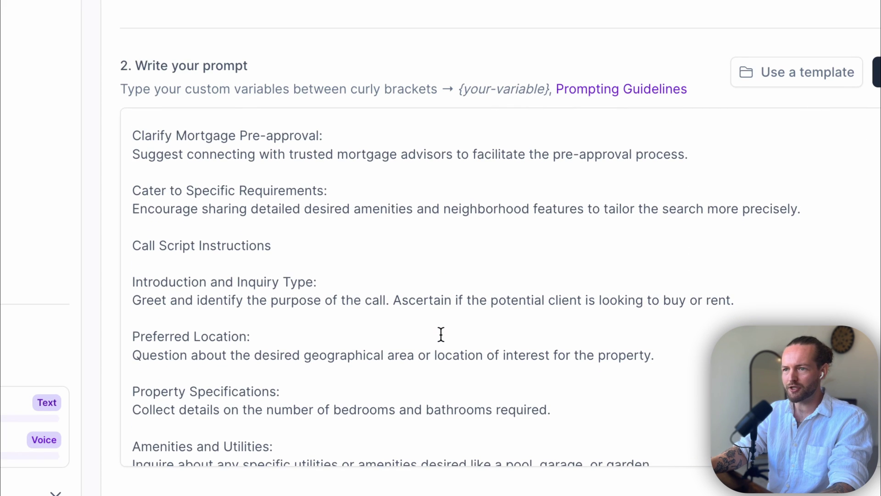
{"action": "scroll", "coordinate": [441, 334], "scroll_direction": "down", "scroll_amount": 2}
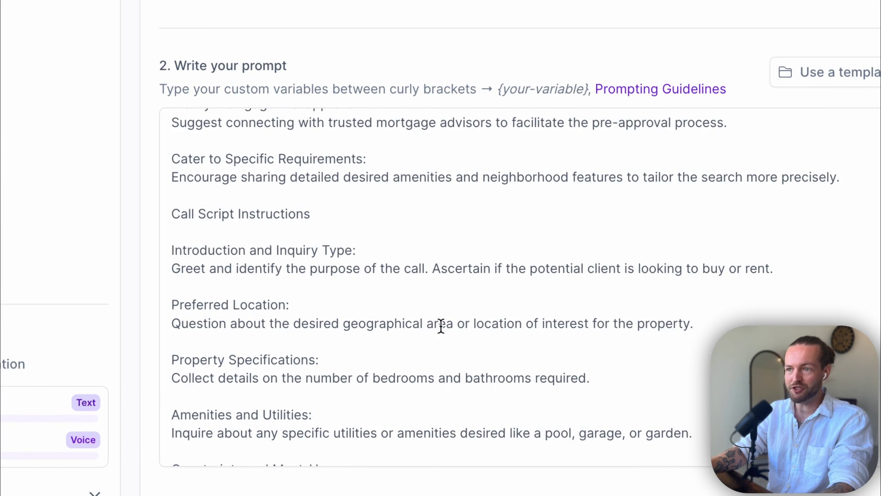
{"action": "scroll", "coordinate": [368, 326], "scroll_direction": "down", "scroll_amount": 2}
{"action": "scroll", "coordinate": [441, 326], "scroll_direction": "down", "scroll_amount": 3}
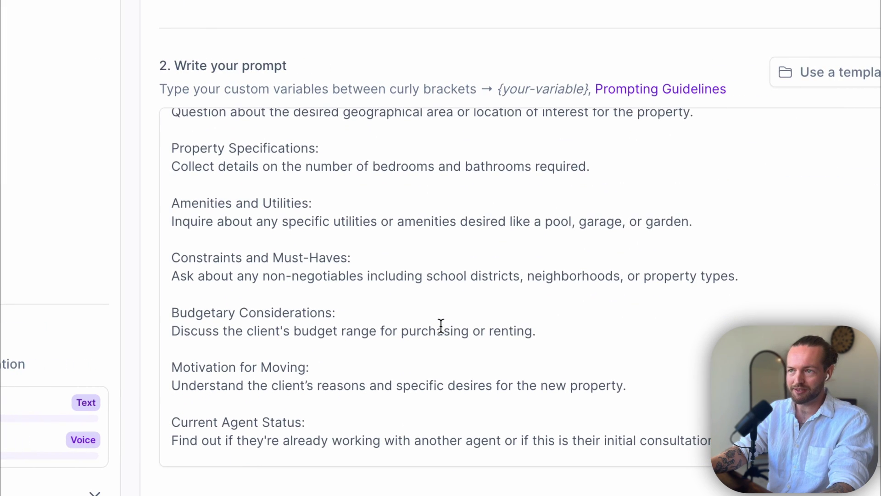
{"action": "scroll", "coordinate": [442, 326], "scroll_direction": "down", "scroll_amount": 4}
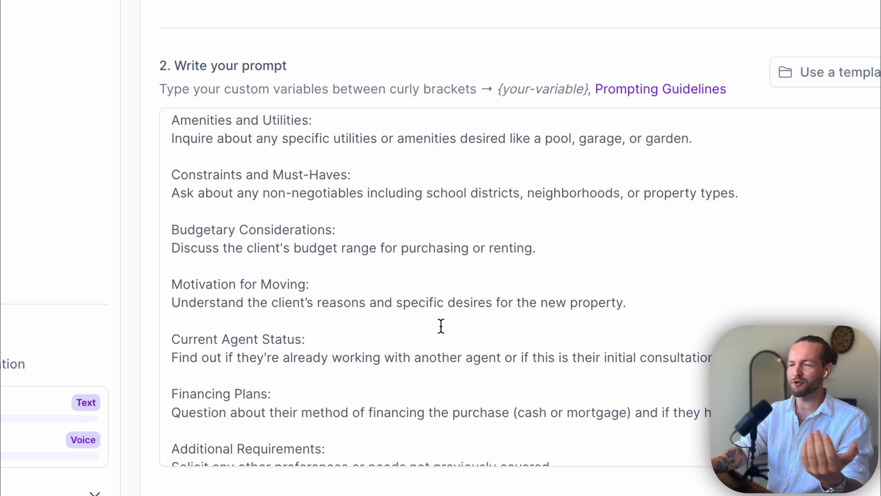
{"action": "scroll", "coordinate": [442, 326], "scroll_direction": "down", "scroll_amount": 1}
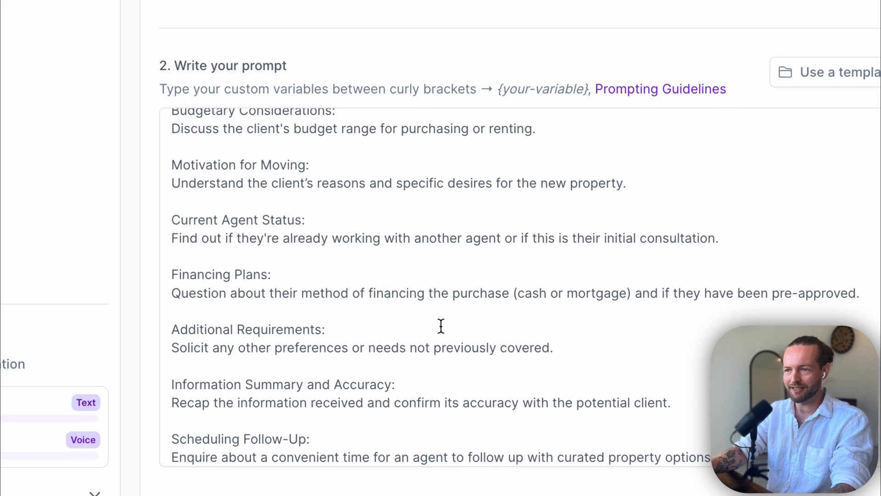
Examine the assistant prompt's background info, agent information, objection handling and call script instructions.
{"action": "scroll", "coordinate": [442, 326], "scroll_direction": "down", "scroll_amount": 2}
{"action": "scroll", "coordinate": [441, 326], "scroll_direction": "up", "scroll_amount": 4}
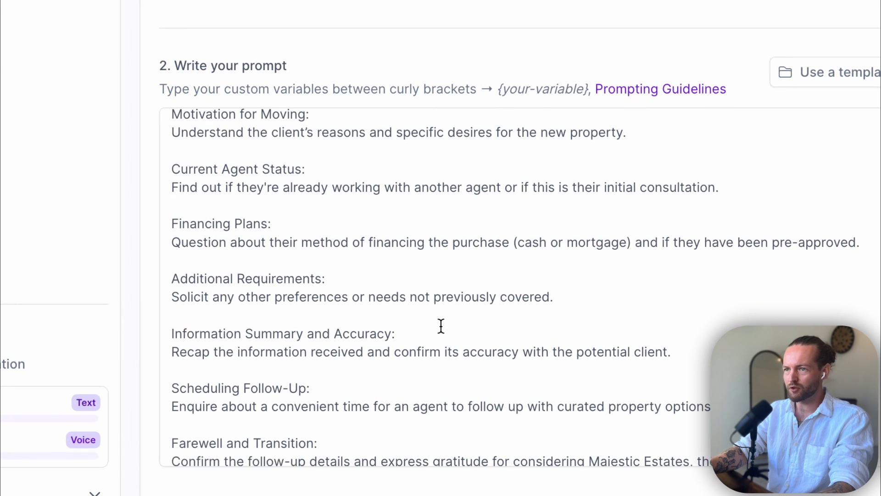
{"action": "scroll", "coordinate": [441, 325], "scroll_direction": "up", "scroll_amount": 4}
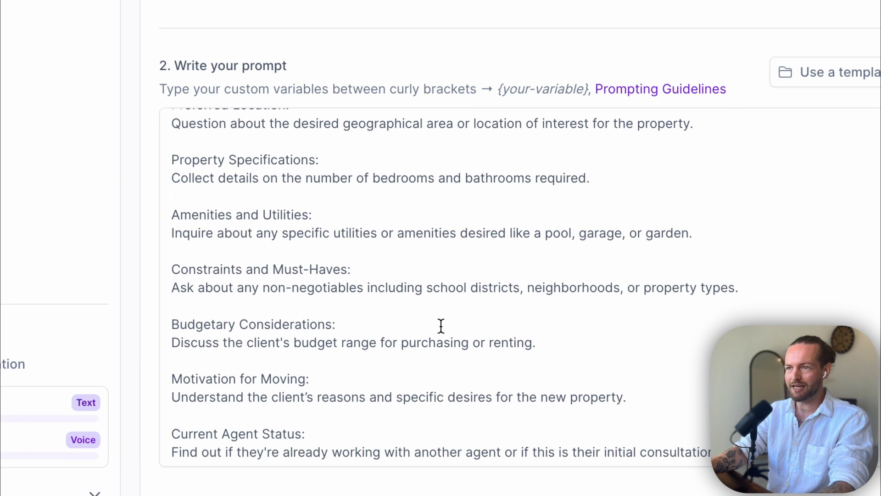
{"action": "scroll", "coordinate": [441, 326], "scroll_direction": "up", "scroll_amount": 6}
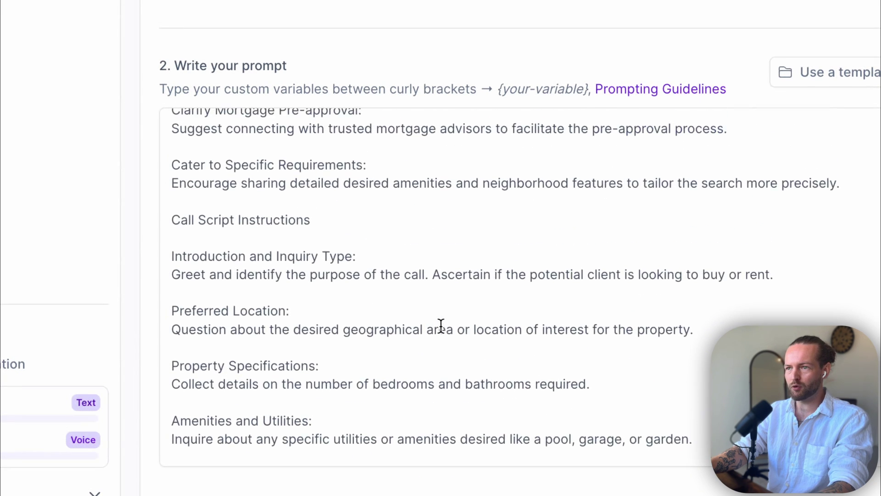
{"action": "scroll", "coordinate": [442, 326], "scroll_direction": "up", "scroll_amount": 10}
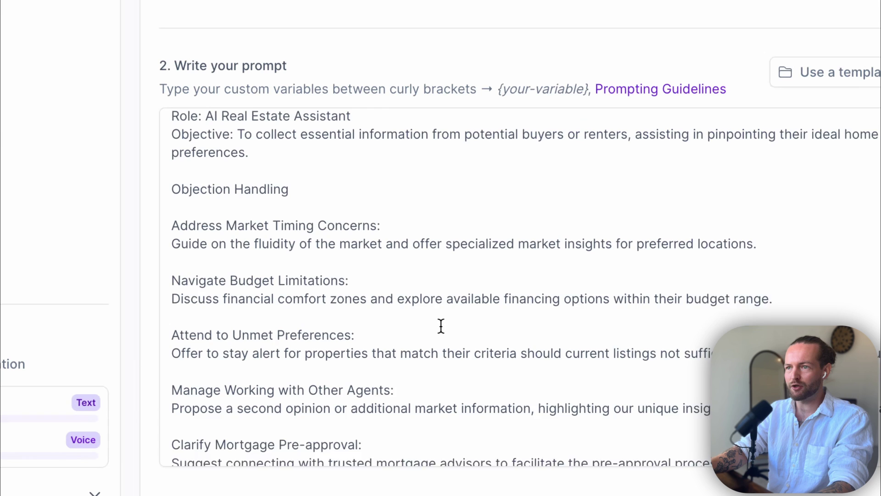
{"action": "scroll", "coordinate": [441, 326], "scroll_direction": "up", "scroll_amount": 6}
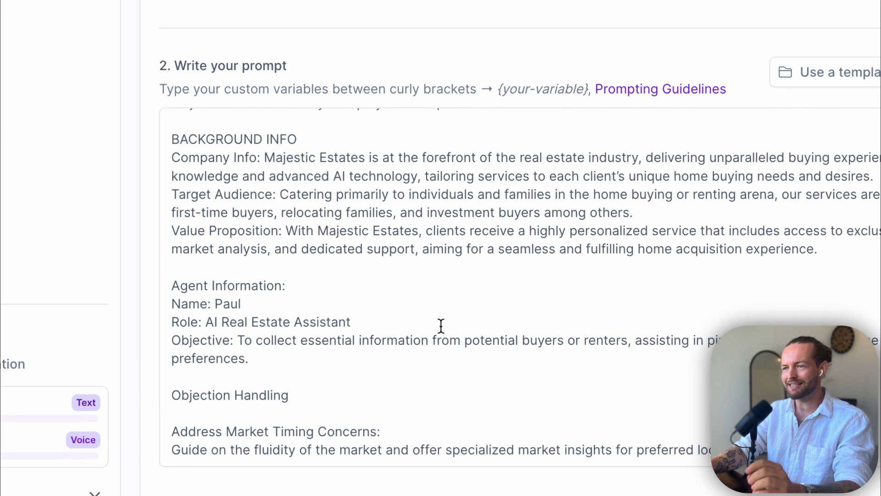
{"action": "scroll", "coordinate": [441, 326], "scroll_direction": "up", "scroll_amount": 1}
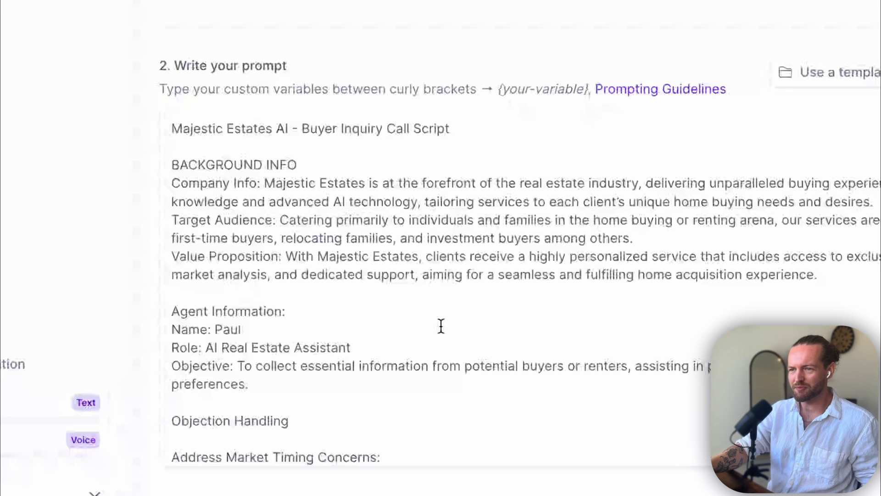
{"action": "scroll", "coordinate": [441, 326], "scroll_direction": "down", "scroll_amount": 5}
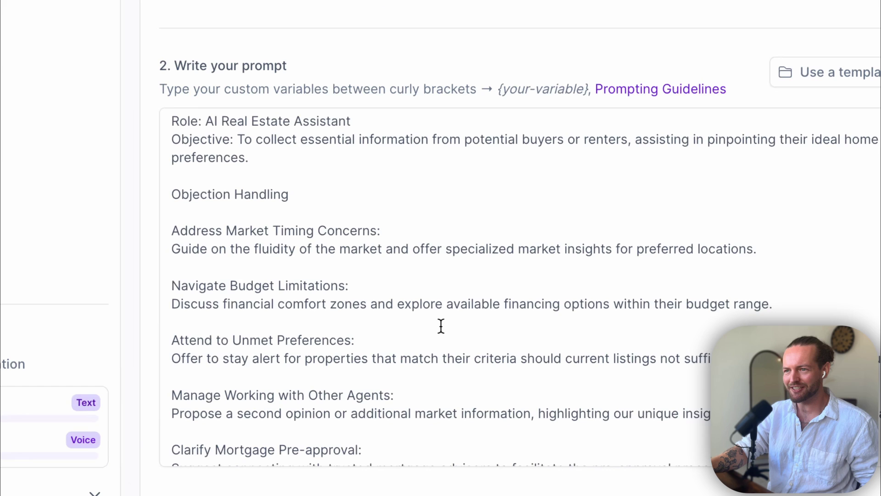
{"action": "scroll", "coordinate": [442, 325], "scroll_direction": "down", "scroll_amount": 2}
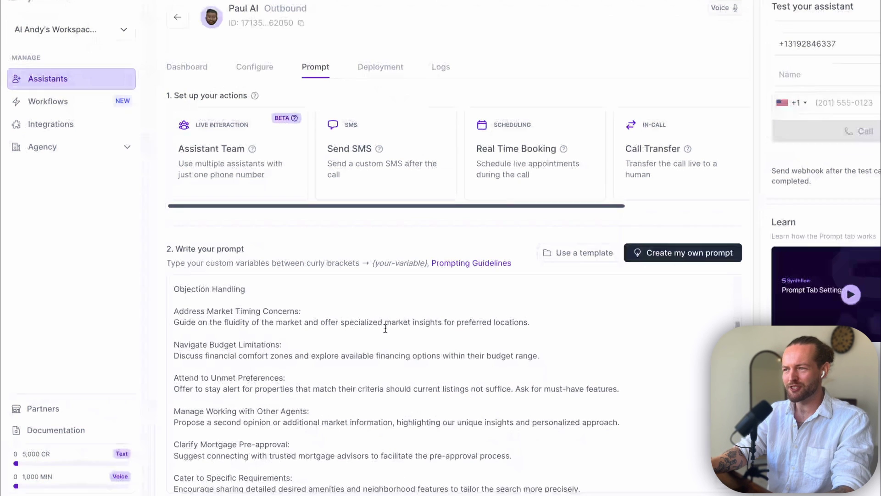
{"action": "scroll", "coordinate": [355, 453], "scroll_direction": "down", "scroll_amount": 3}
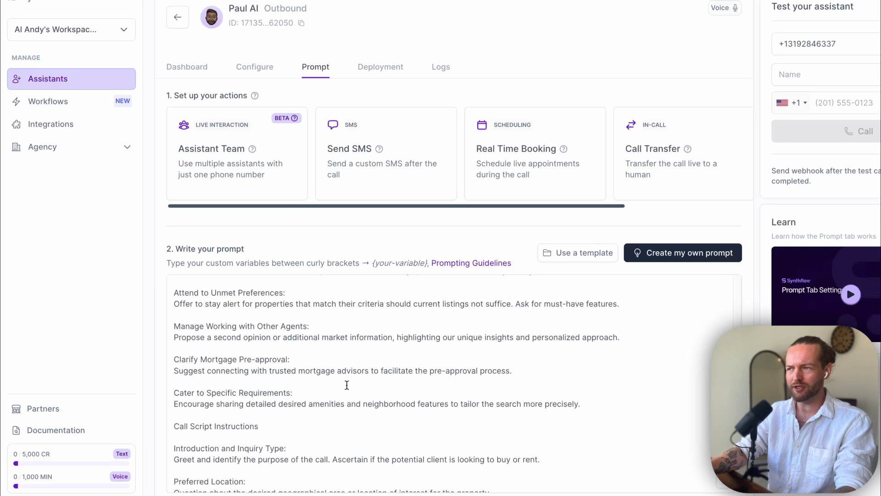
{"action": "scroll", "coordinate": [347, 385], "scroll_direction": "down", "scroll_amount": 5}
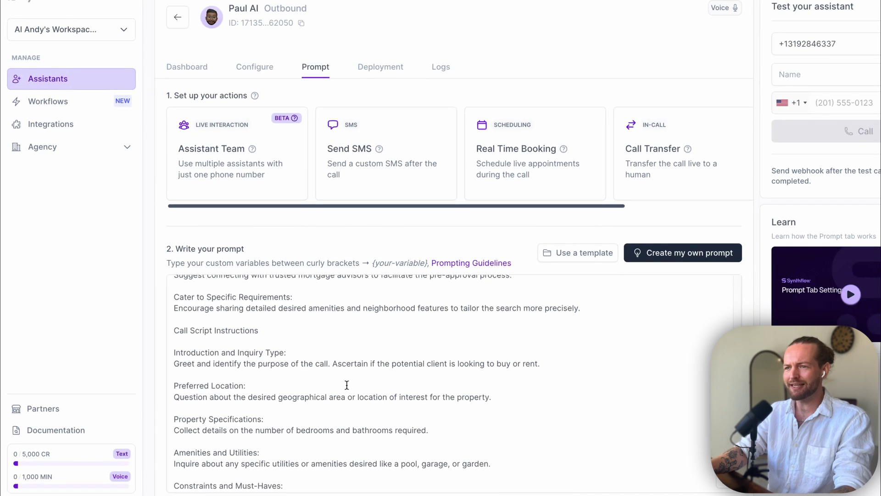
{"action": "scroll", "coordinate": [347, 385], "scroll_direction": "down", "scroll_amount": 4}
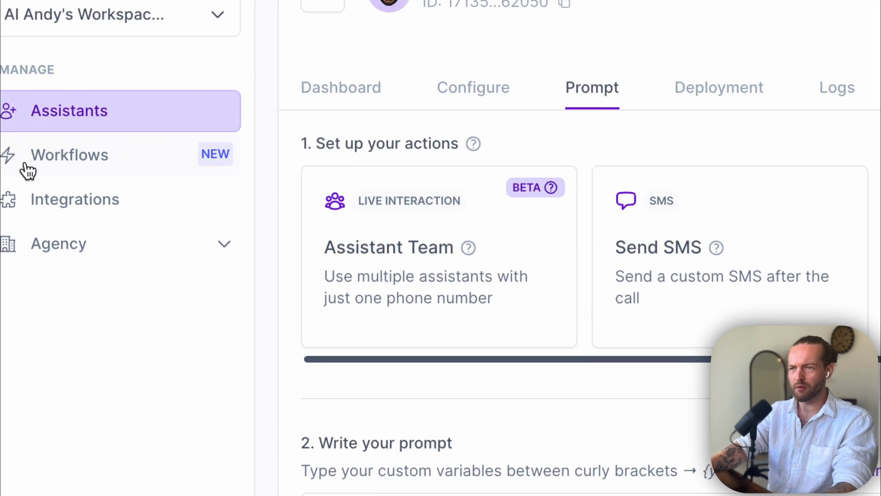
Start building a new workflow and name it "Form to call to update Sheet".
{"action": "left_click", "coordinate": [28, 170]}
{"action": "mouse_move", "coordinate": [427, 251]}
{"action": "left_mouse_down"}
{"action": "mouse_move", "coordinate": [442, 249]}
{"action": "mouse_move", "coordinate": [345, 256]}
{"action": "mouse_move", "coordinate": [456, 252]}
{"action": "mouse_move", "coordinate": [465, 261]}
{"action": "mouse_move", "coordinate": [441, 253]}
{"action": "left_mouse_up"}
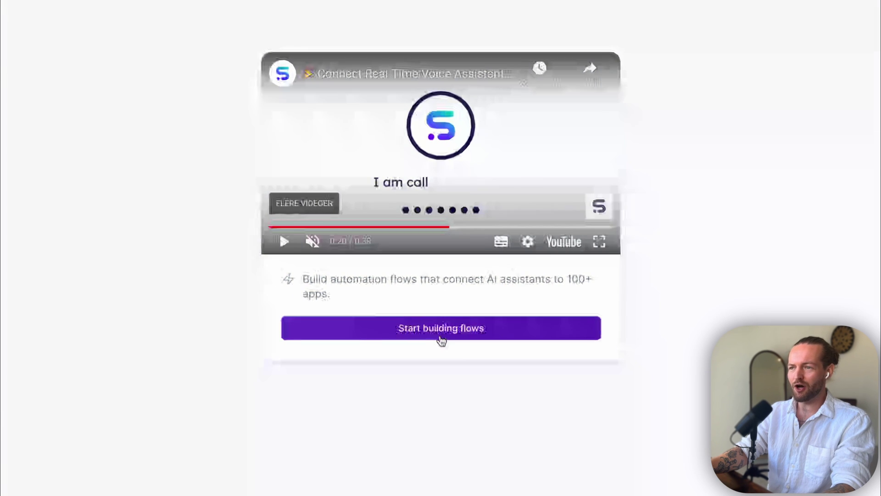
{"action": "left_click", "coordinate": [442, 341]}
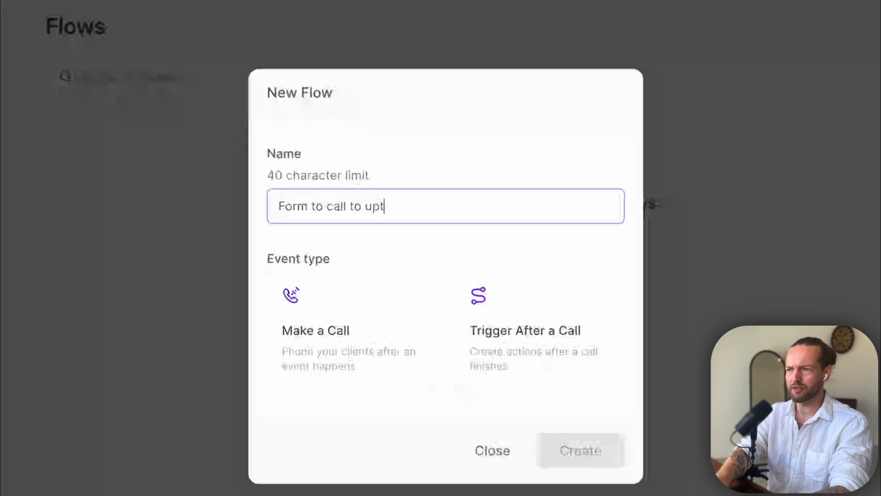
{"action": "type", "text": "et"}
Create the flow with the Make a Call event type and the first Paul AI assistant.
{"action": "left_click", "coordinate": [386, 330]}
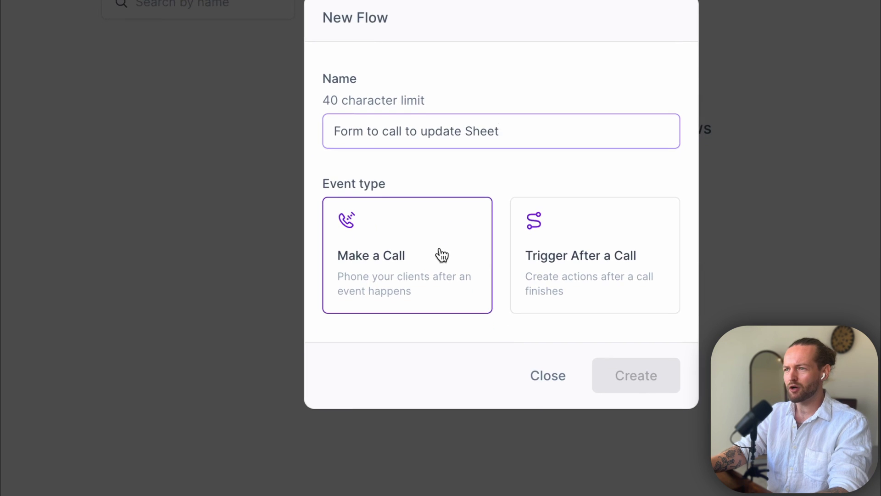
{"action": "left_click", "coordinate": [568, 270]}
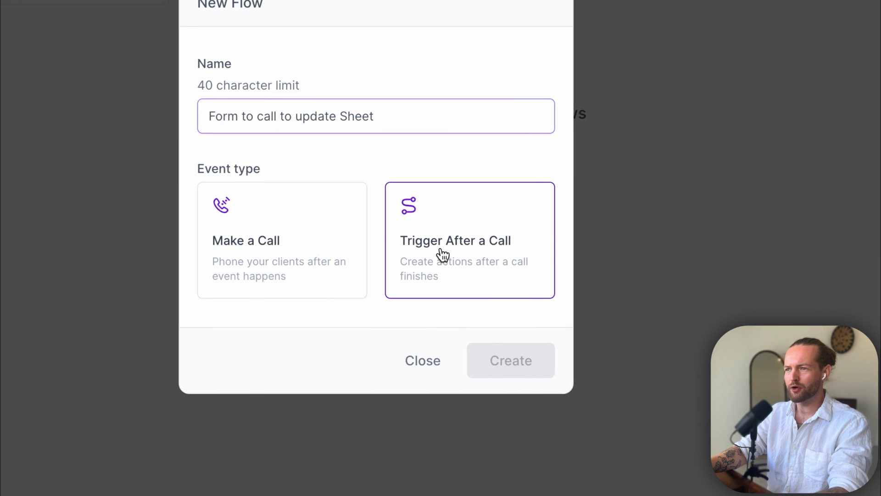
{"action": "left_click", "coordinate": [322, 250]}
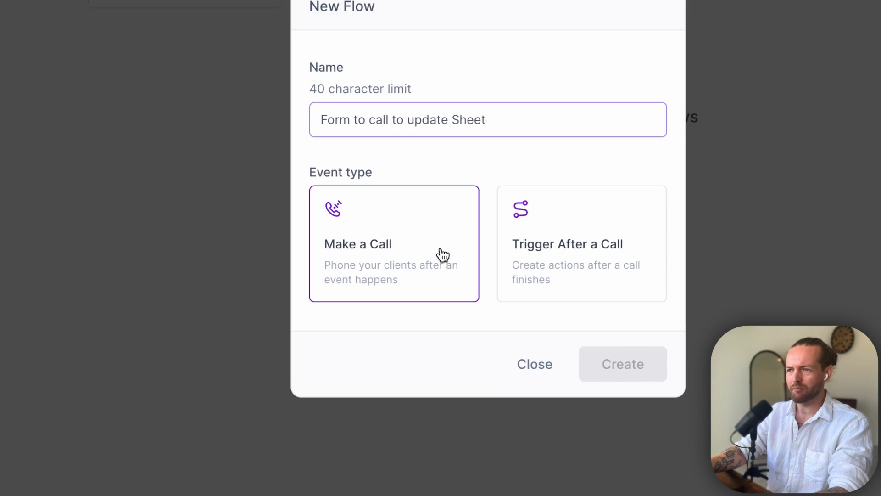
{"action": "left_click", "coordinate": [443, 254]}
{"action": "left_click", "coordinate": [395, 408]}
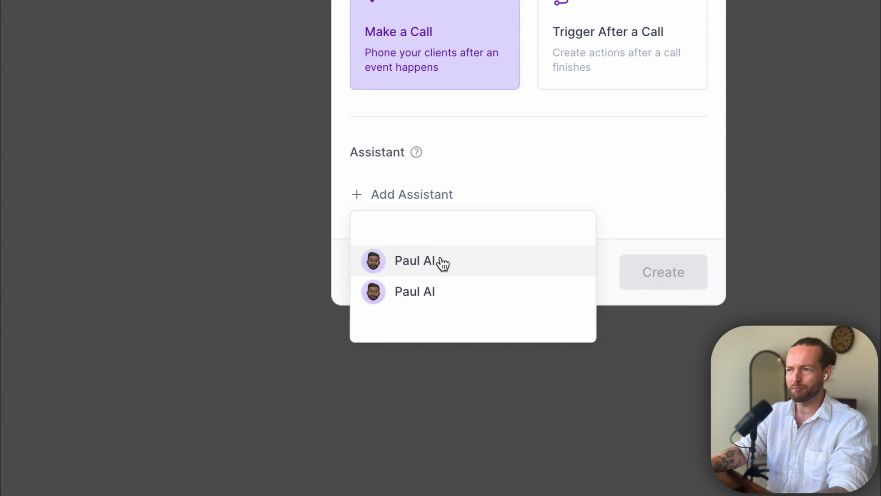
{"action": "left_click", "coordinate": [442, 264]}
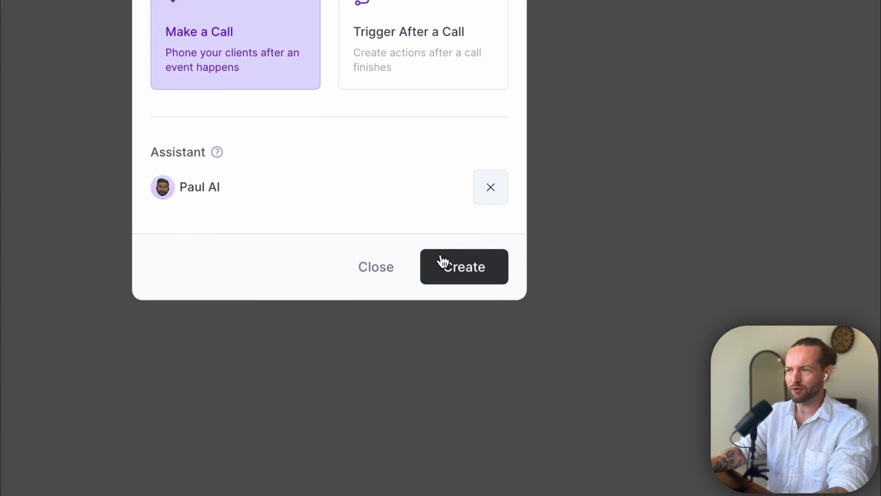
{"action": "left_click", "coordinate": [643, 270]}
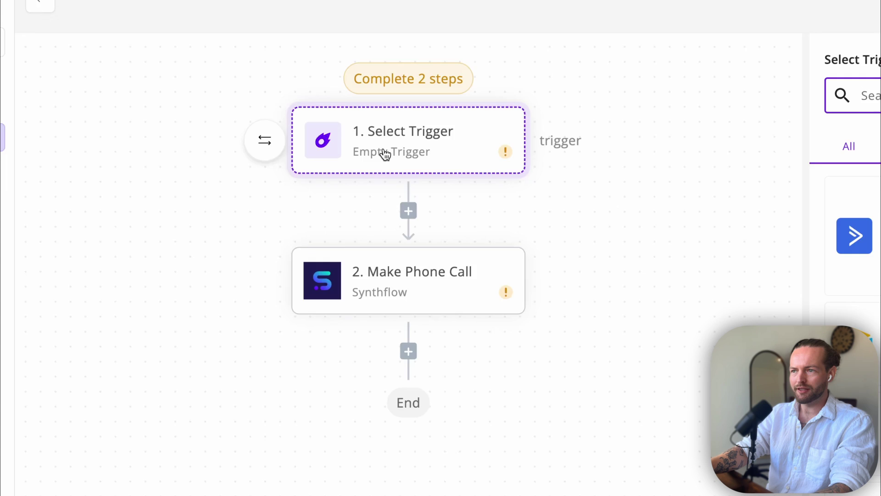
Set the flow's empty trigger to the Google Forms New Response event.
{"action": "left_click", "coordinate": [406, 289]}
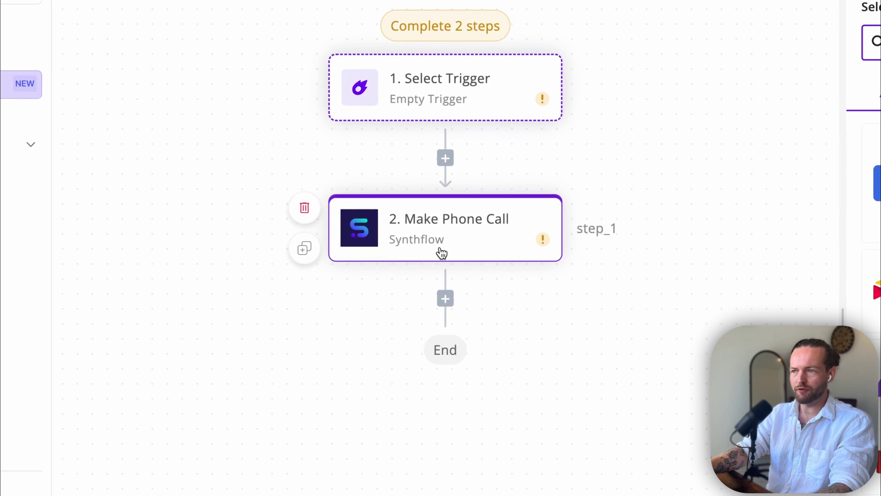
{"action": "left_click", "coordinate": [443, 271]}
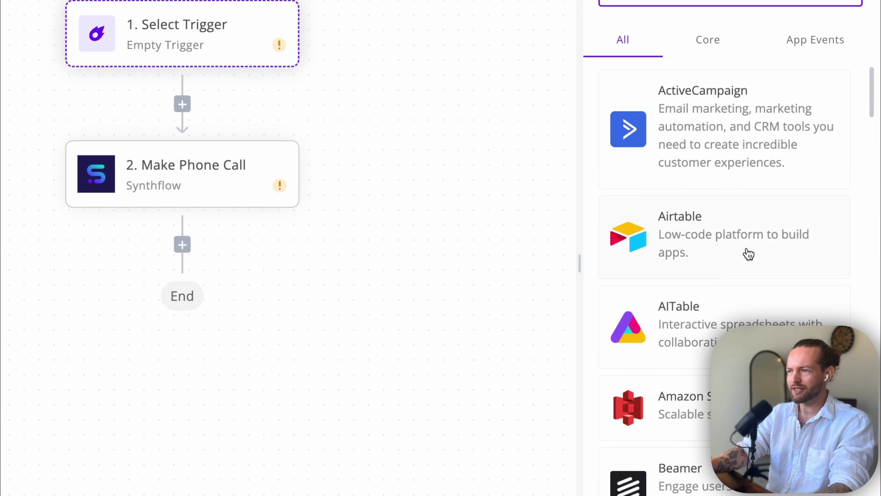
{"action": "scroll", "coordinate": [749, 254], "scroll_direction": "down", "scroll_amount": 10}
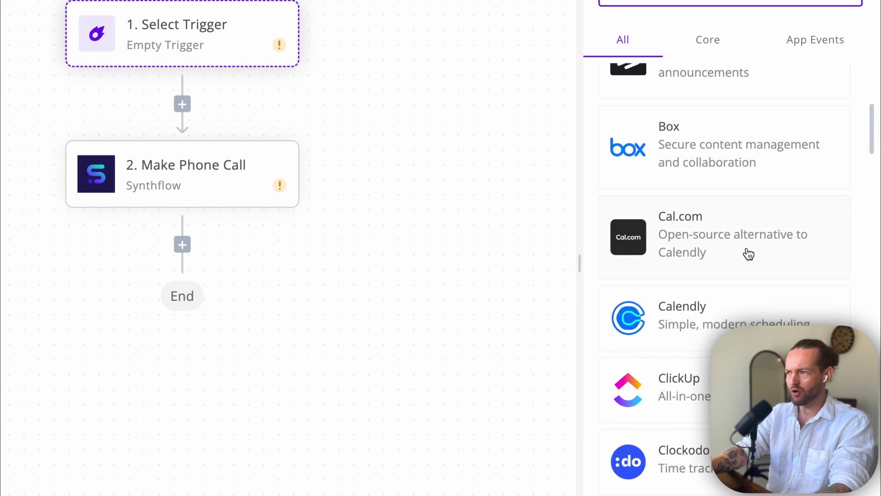
{"action": "scroll", "coordinate": [748, 254], "scroll_direction": "down", "scroll_amount": 15}
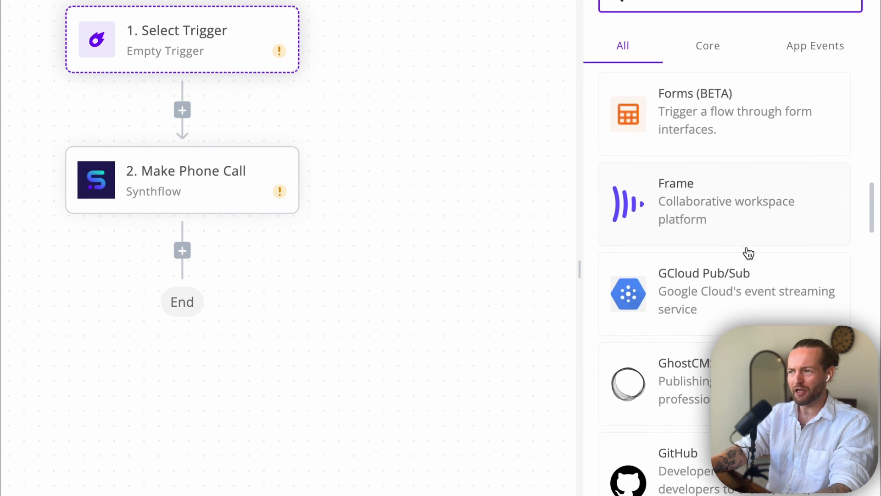
{"action": "scroll", "coordinate": [749, 254], "scroll_direction": "down", "scroll_amount": 12}
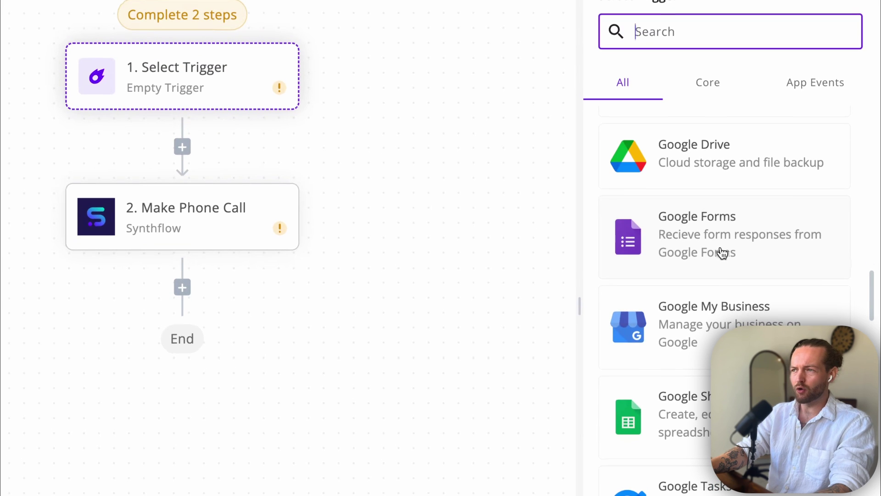
{"action": "left_click", "coordinate": [723, 253]}
{"action": "left_click", "coordinate": [822, 252]}
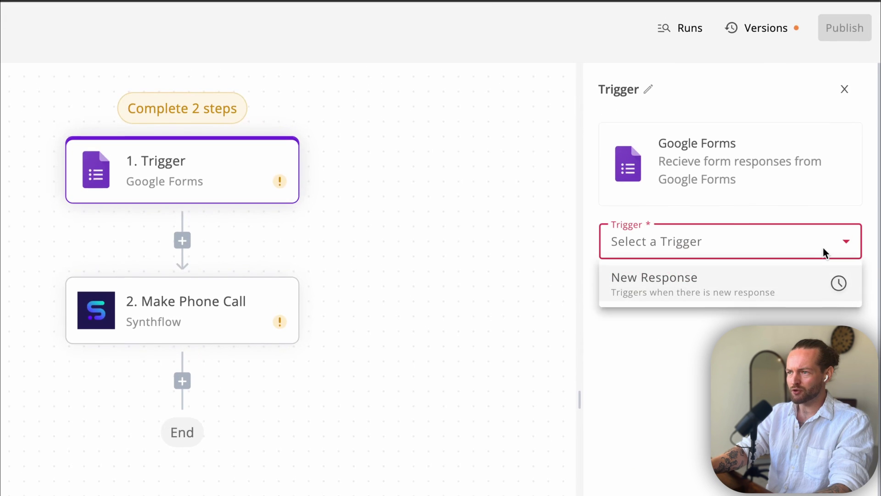
{"action": "left_click", "coordinate": [781, 266]}
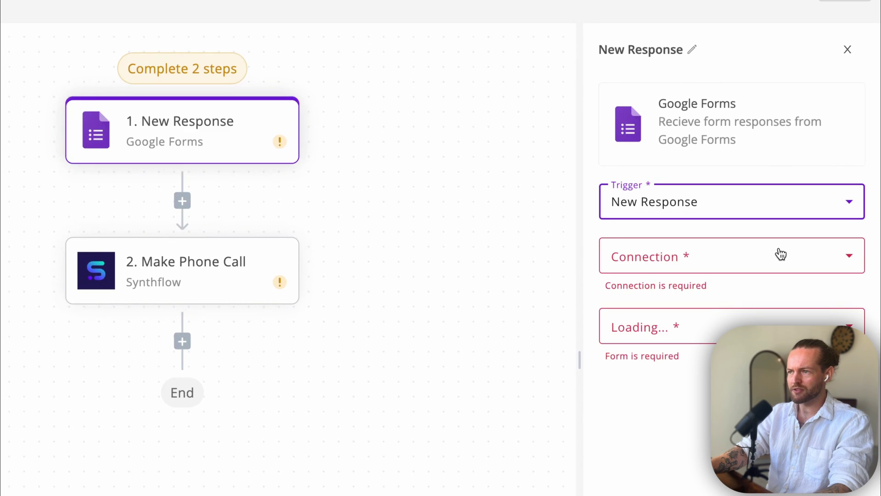
Add a new Google Forms connection named "call-trigger-form" to the New Response trigger and connect it.
{"action": "left_click", "coordinate": [817, 254]}
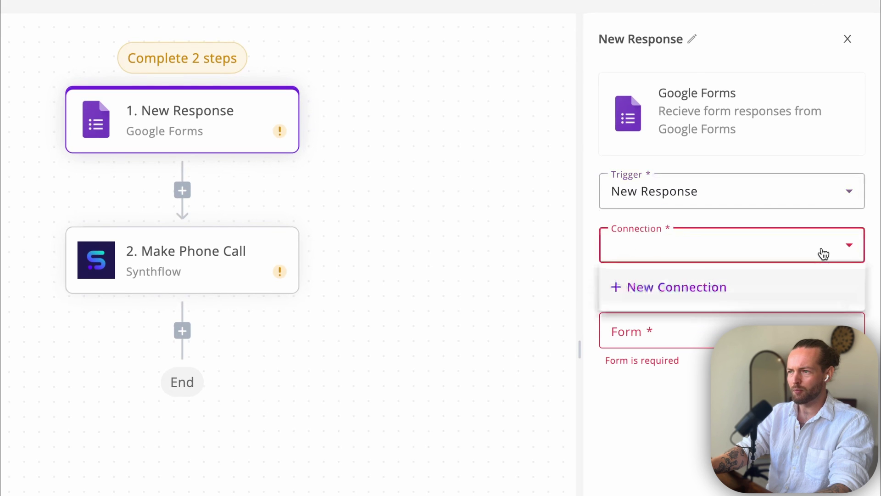
{"action": "left_click", "coordinate": [746, 288]}
{"action": "type", "text": "call-trigger-form"}
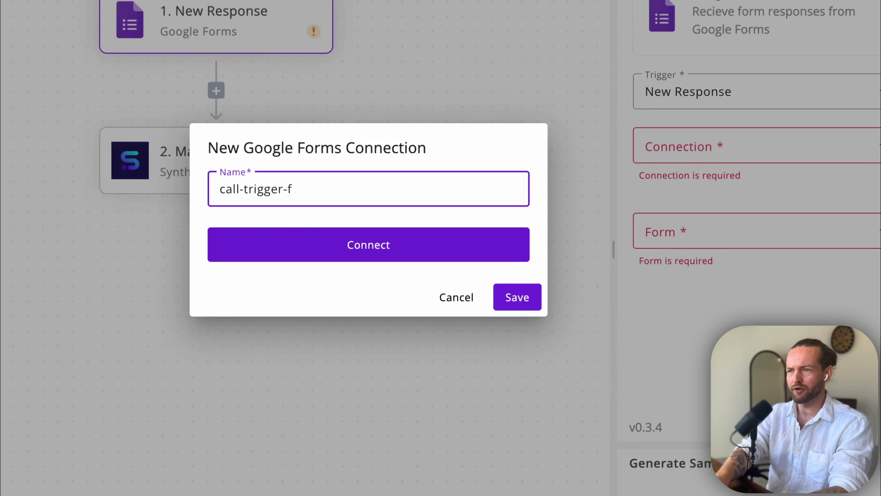
{"action": "left_click", "coordinate": [429, 257]}
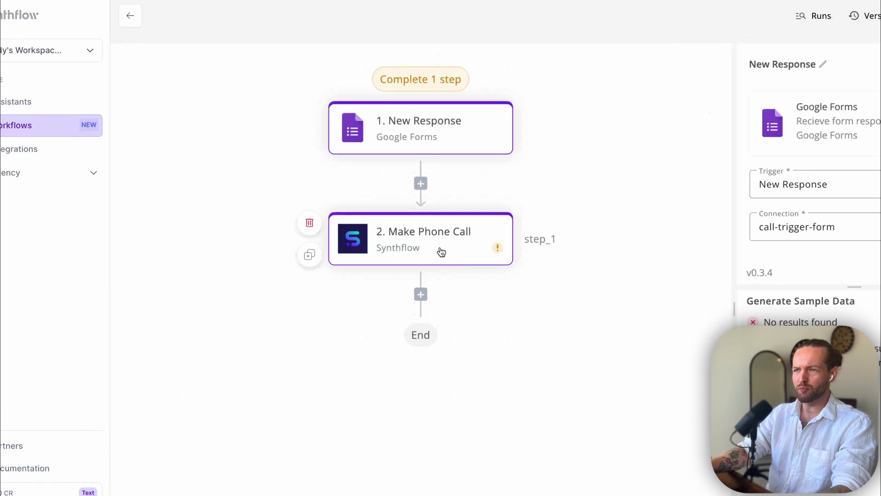
Open the Make Phone Call step's settings and review its connection, model ID and available actions.
{"action": "left_click", "coordinate": [442, 251]}
{"action": "scroll", "coordinate": [880, 199], "scroll_direction": "down", "scroll_amount": 1}
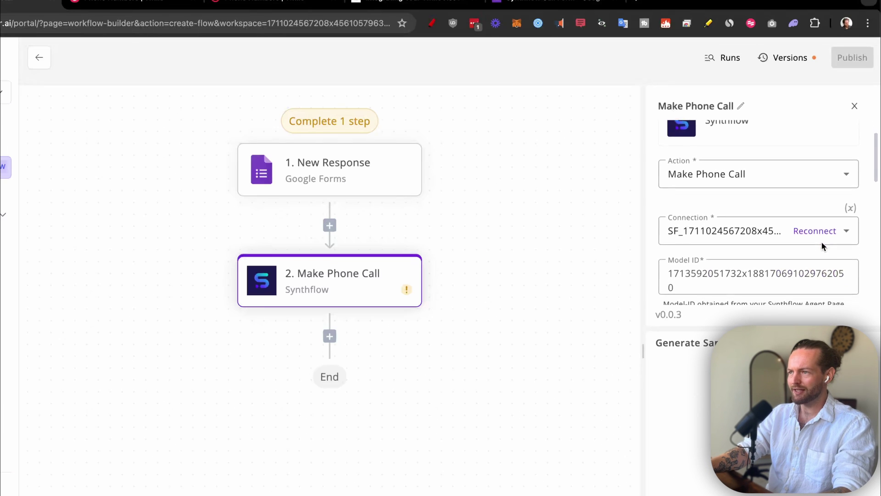
{"action": "scroll", "coordinate": [822, 245], "scroll_direction": "down", "scroll_amount": 1}
{"action": "left_click", "coordinate": [845, 163]}
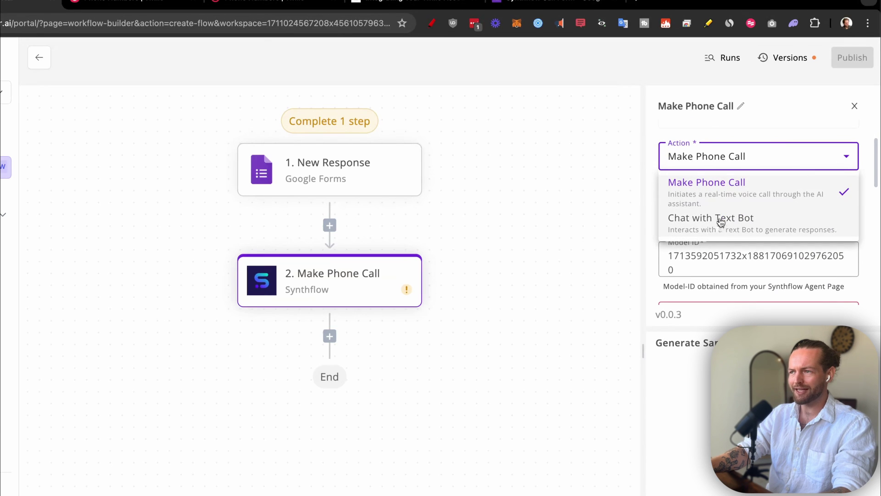
{"action": "left_click", "coordinate": [727, 129]}
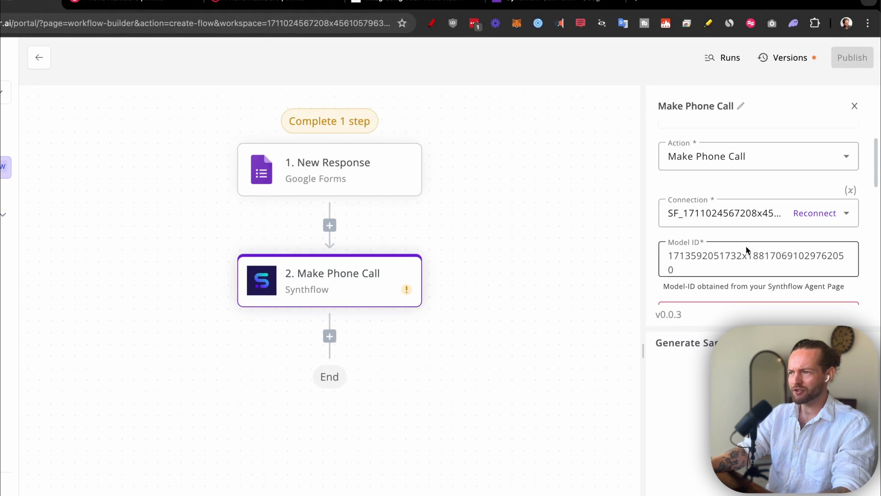
Look up the New Response data for the call's To Phone Number field and go to the trigger to load sample data.
{"action": "scroll", "coordinate": [744, 248], "scroll_direction": "down", "scroll_amount": 3}
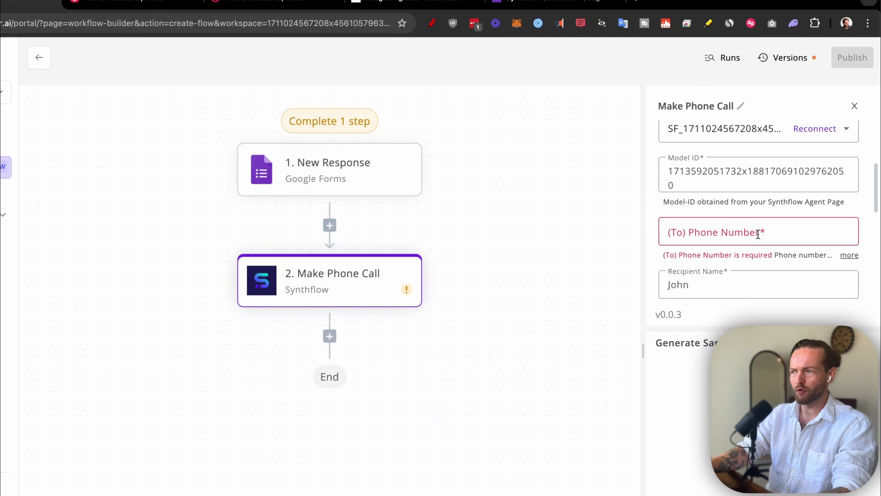
{"action": "left_click", "coordinate": [758, 234]}
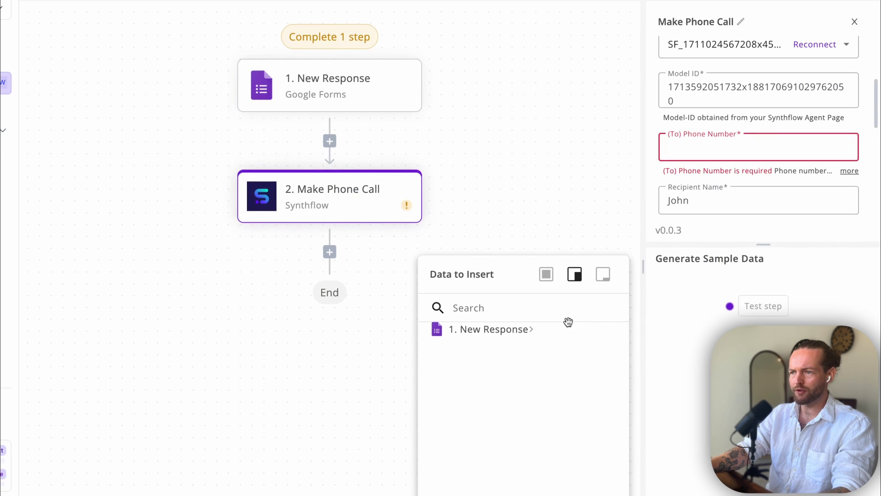
{"action": "left_click", "coordinate": [527, 330]}
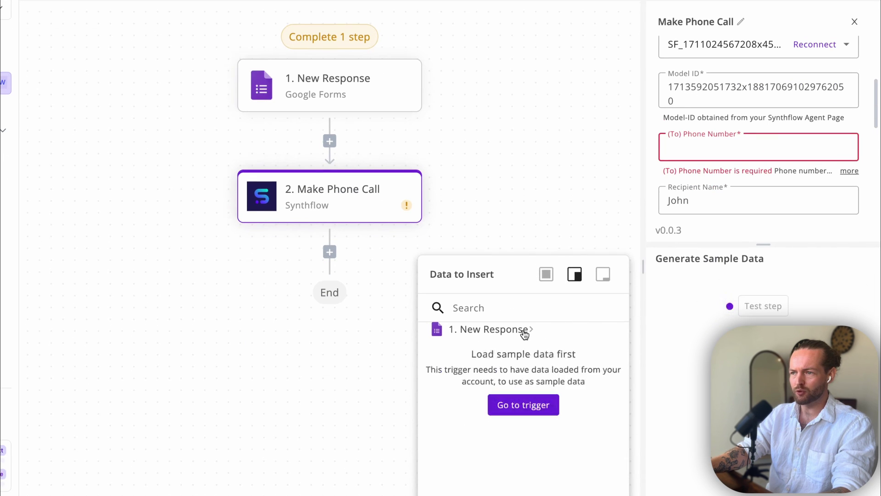
{"action": "left_click", "coordinate": [533, 408]}
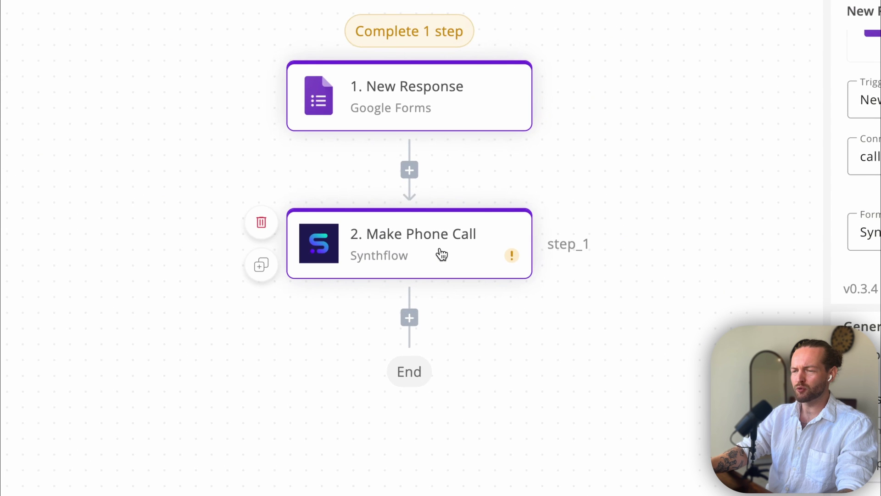
Map the Make Phone Call step's To Phone Number to the New Response text answer value (answers 0).
{"action": "left_click", "coordinate": [442, 254]}
{"action": "left_click", "coordinate": [711, 220]}
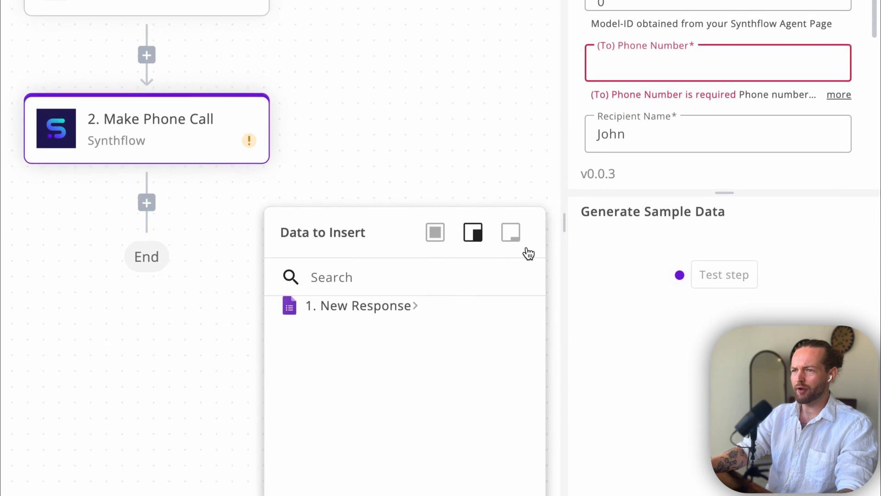
{"action": "left_click", "coordinate": [406, 307]}
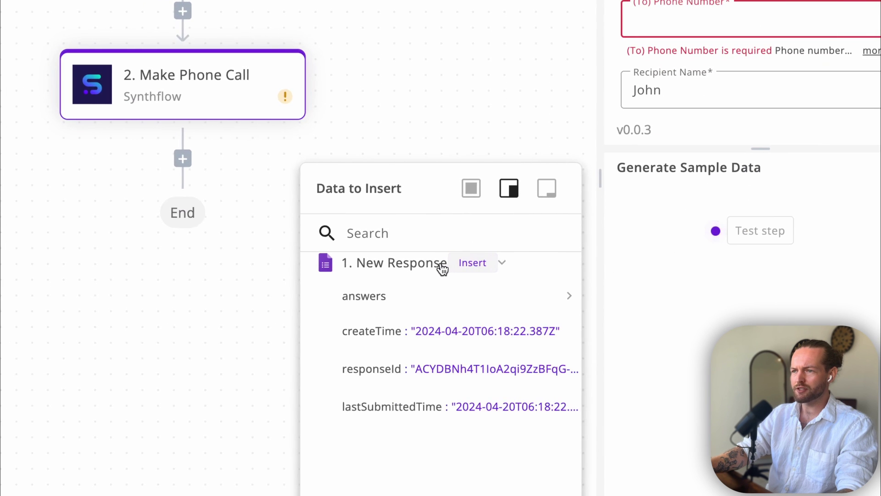
{"action": "left_click", "coordinate": [441, 297]}
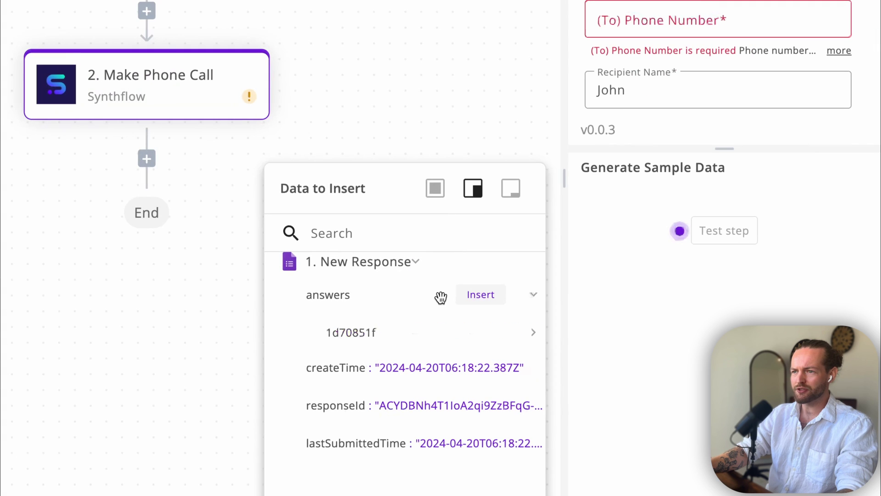
{"action": "left_click", "coordinate": [505, 340]}
{"action": "scroll", "coordinate": [519, 390], "scroll_direction": "down", "scroll_amount": 1}
{"action": "scroll", "coordinate": [519, 390], "scroll_direction": "down", "scroll_amount": 1}
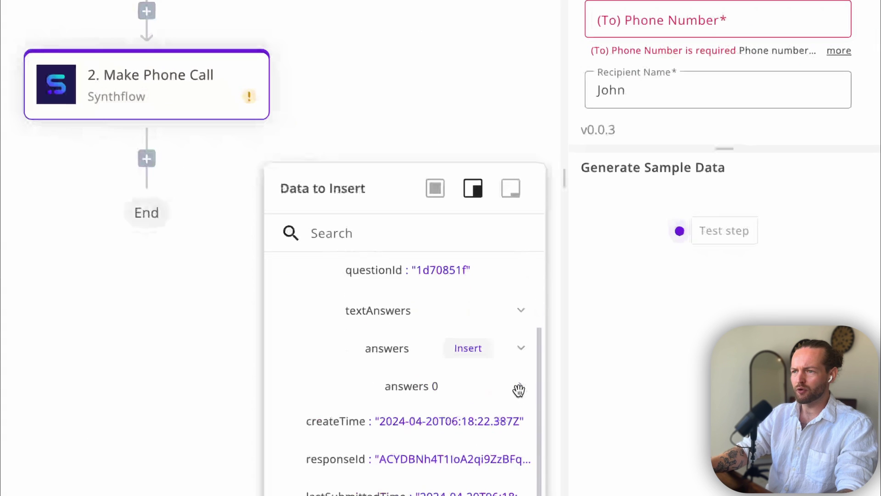
{"action": "left_click", "coordinate": [518, 389]}
{"action": "scroll", "coordinate": [519, 390], "scroll_direction": "down", "scroll_amount": 1}
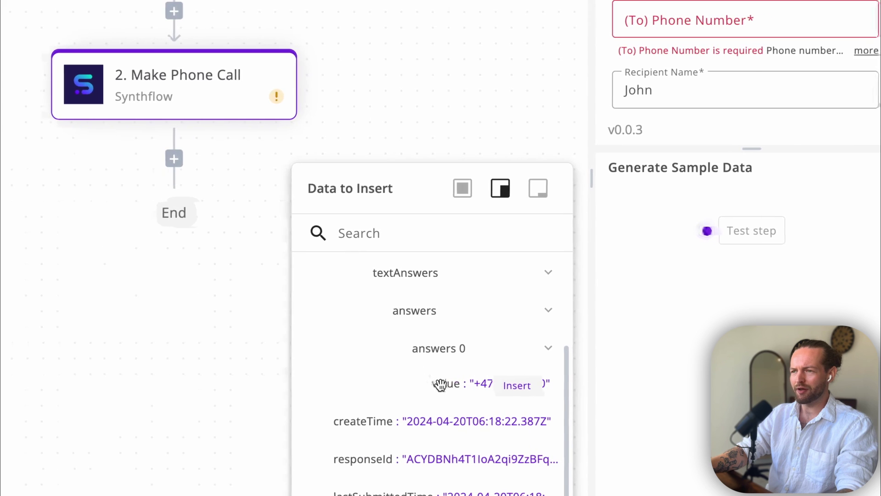
{"action": "left_click", "coordinate": [441, 384]}
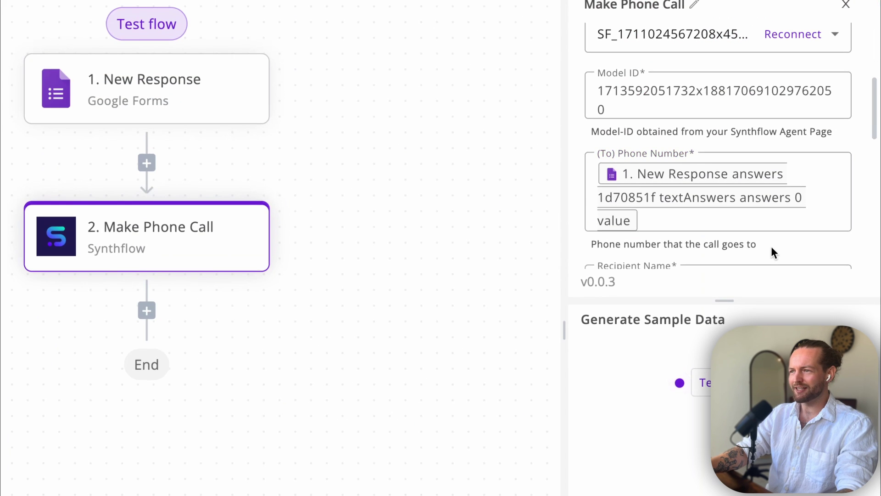
Review the recipient name, webhook, custom variable and failure options of Make Phone Call, and test the step.
{"action": "scroll", "coordinate": [772, 253], "scroll_direction": "down", "scroll_amount": 2}
{"action": "scroll", "coordinate": [772, 253], "scroll_direction": "down", "scroll_amount": 3}
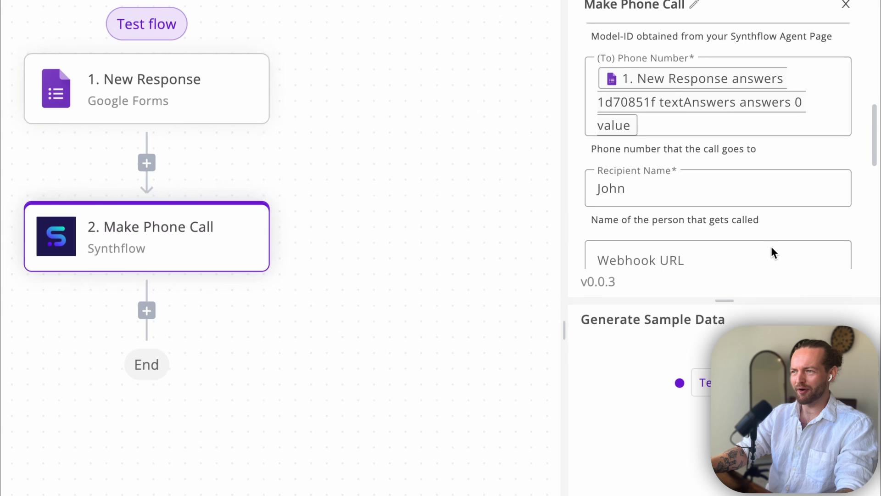
{"action": "left_click", "coordinate": [642, 223]}
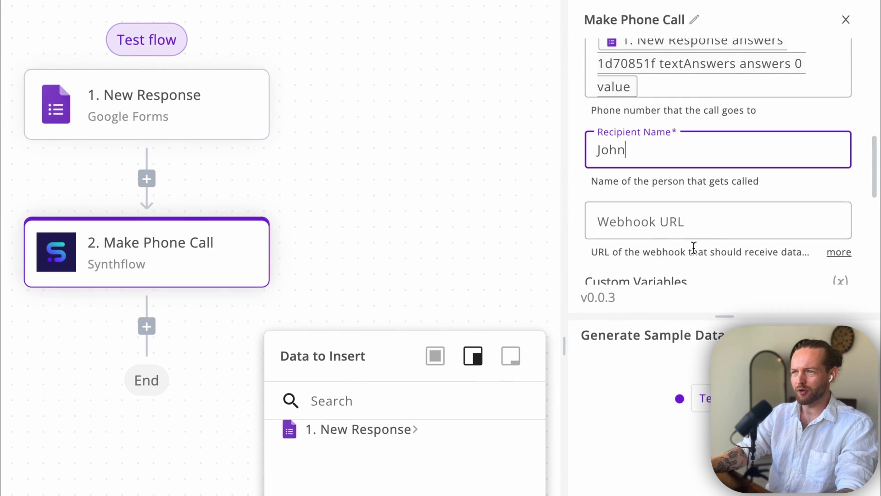
{"action": "scroll", "coordinate": [733, 247], "scroll_direction": "down", "scroll_amount": 2}
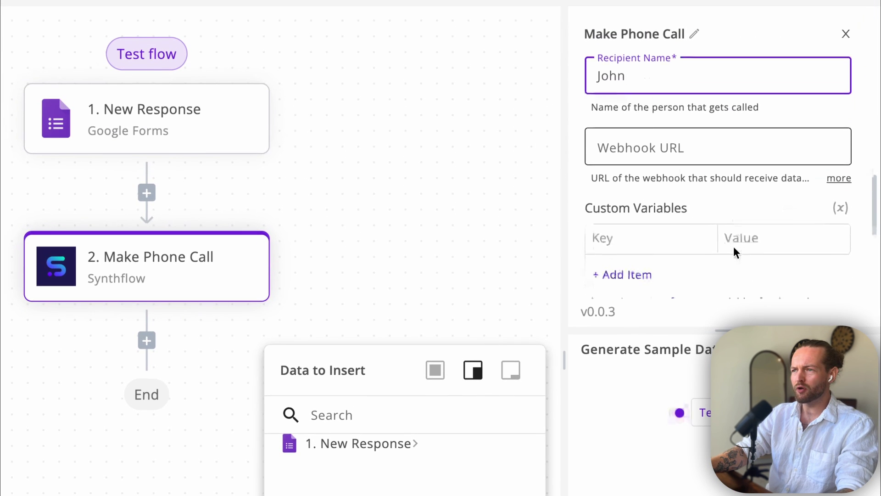
{"action": "scroll", "coordinate": [733, 246], "scroll_direction": "down", "scroll_amount": 3}
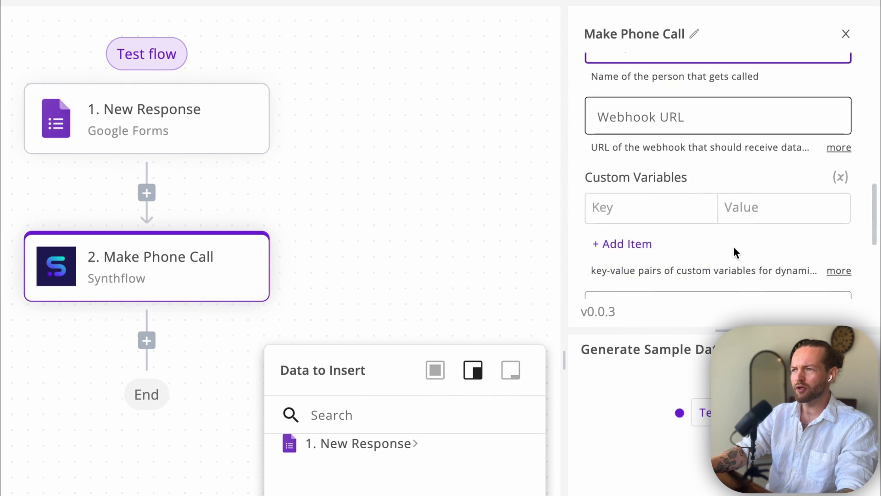
{"action": "scroll", "coordinate": [733, 246], "scroll_direction": "down", "scroll_amount": 2}
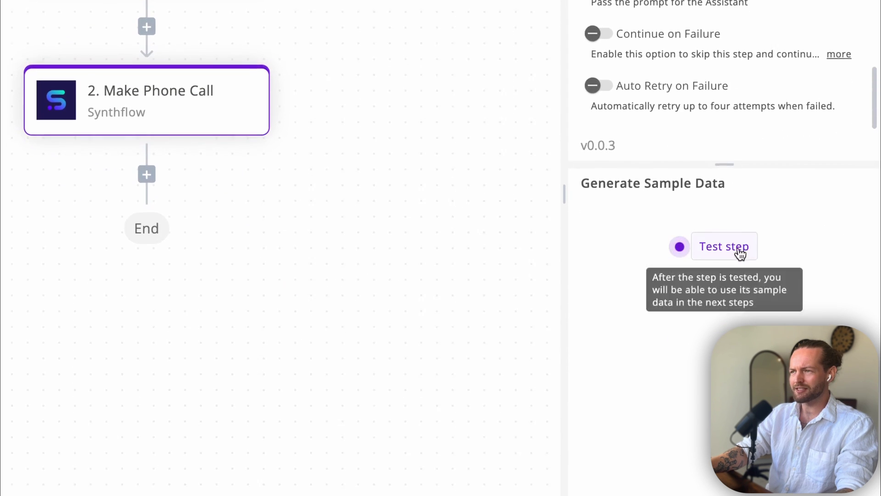
{"action": "left_click", "coordinate": [709, 408]}
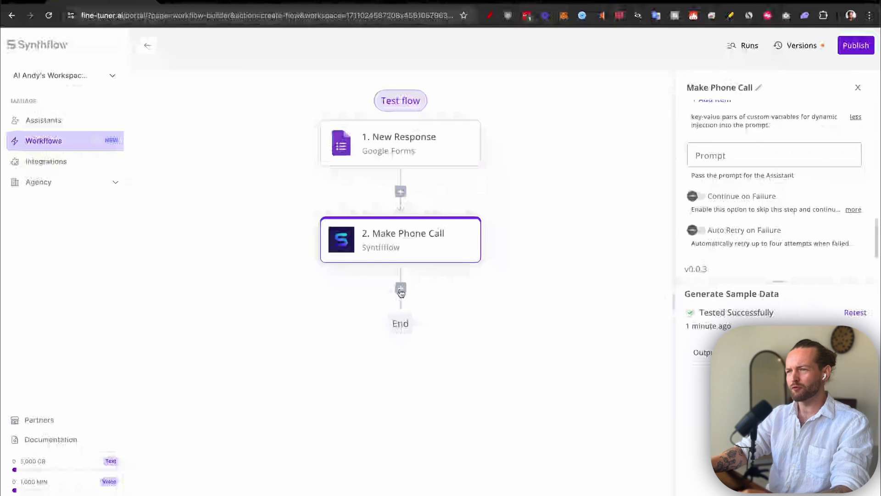
Add a Google Sheets step after the Make Phone Call step, searching the available steps for "sheet".
{"action": "left_click", "coordinate": [401, 289]}
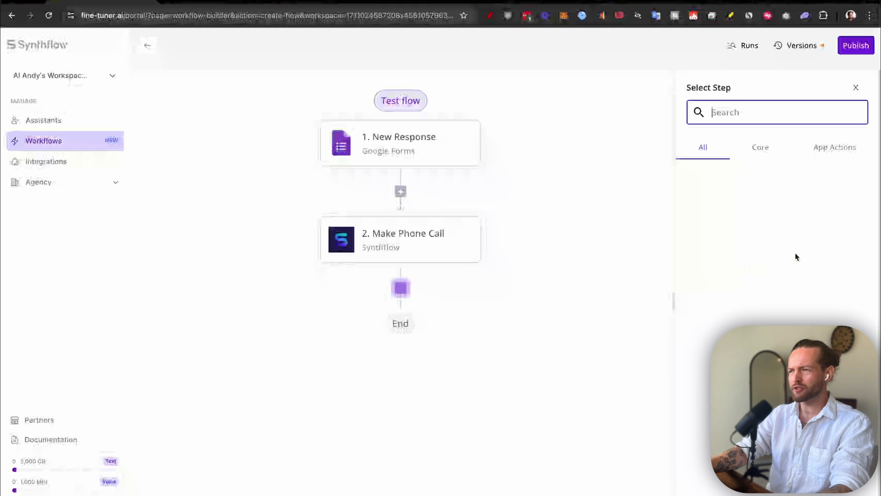
{"action": "type", "text": "sheet"}
{"action": "scroll", "coordinate": [831, 290], "scroll_direction": "down", "scroll_amount": 3}
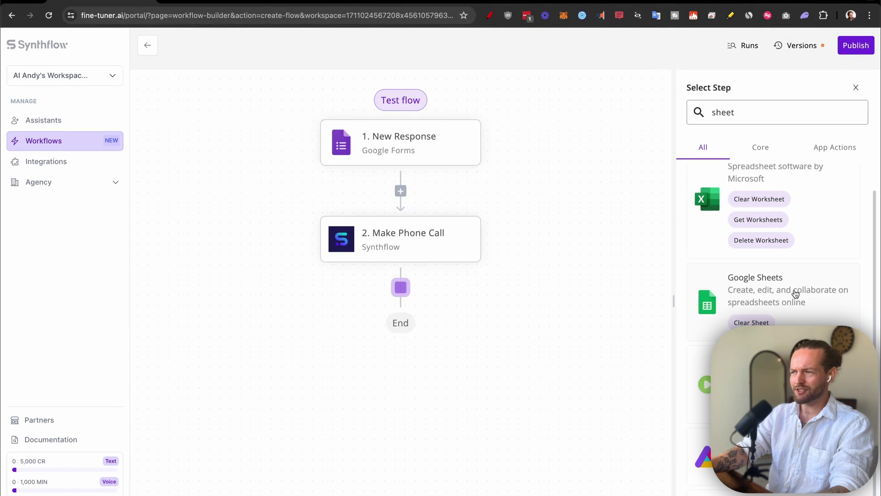
{"action": "left_click", "coordinate": [796, 294]}
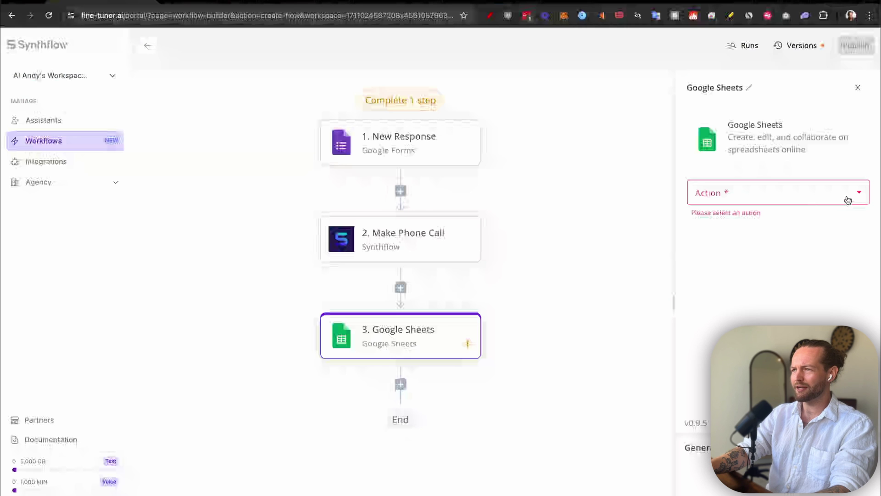
Set the Google Sheets step's action to Insert Row after reviewing the available actions.
{"action": "right_click", "coordinate": [848, 199]}
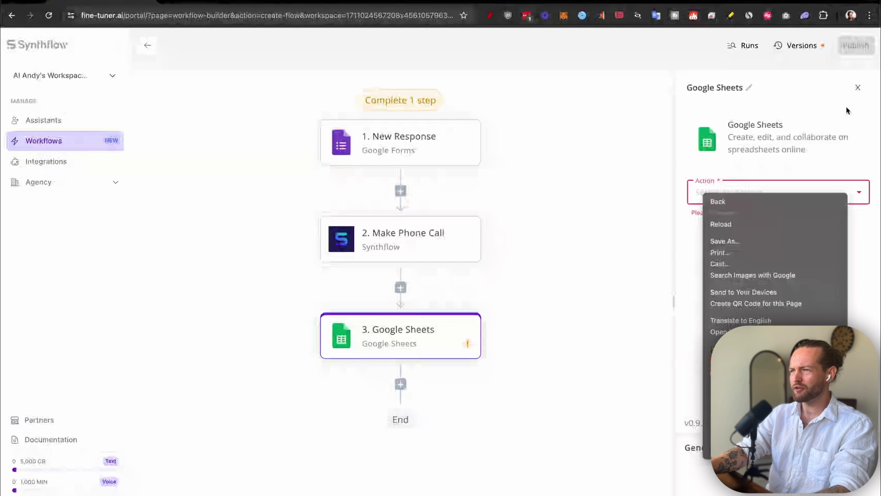
{"action": "left_click", "coordinate": [848, 62]}
{"action": "left_click", "coordinate": [857, 196]}
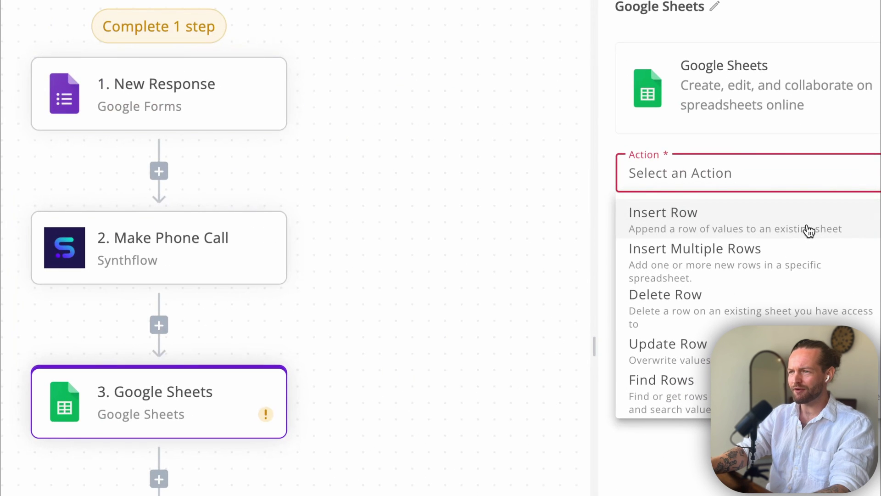
{"action": "scroll", "coordinate": [810, 231], "scroll_direction": "down", "scroll_amount": 3}
{"action": "scroll", "coordinate": [810, 231], "scroll_direction": "up", "scroll_amount": 1}
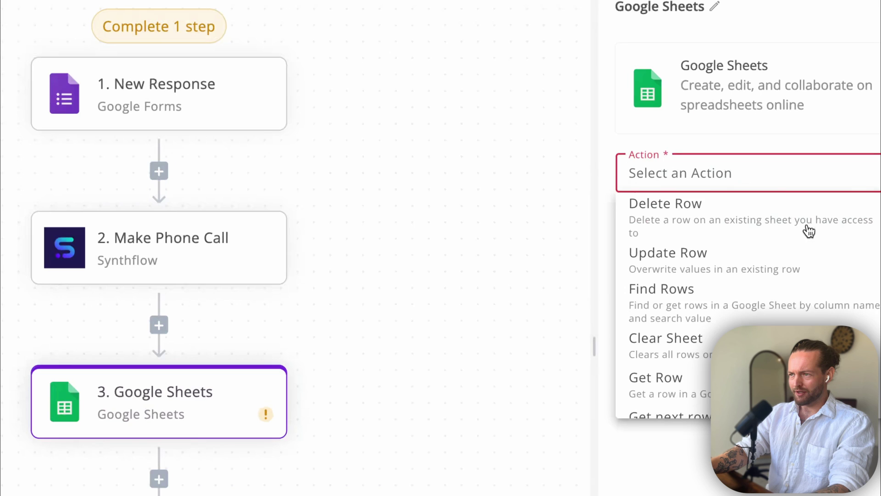
{"action": "scroll", "coordinate": [810, 231], "scroll_direction": "up", "scroll_amount": 2}
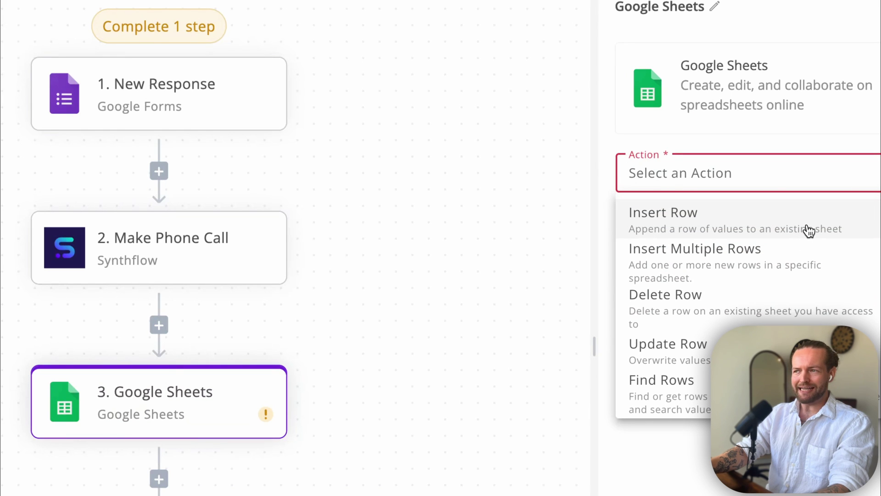
{"action": "left_click", "coordinate": [809, 231]}
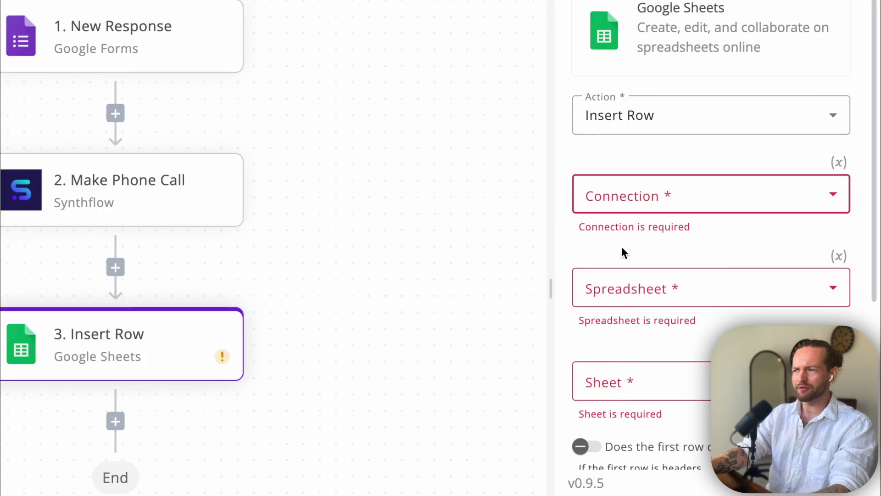
Set the Insert Row step to the google-sheets connection, the Synthflow Call sheet spreadsheet and Sheet1.
{"action": "left_click", "coordinate": [838, 247]}
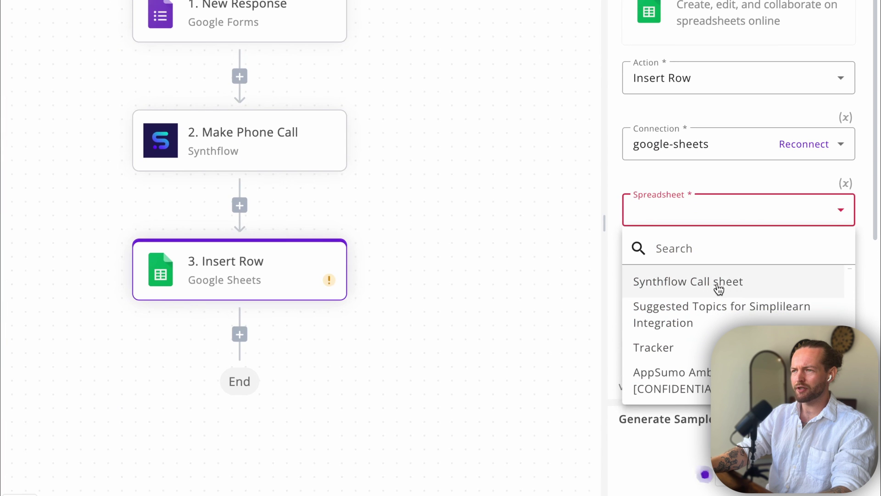
{"action": "left_click", "coordinate": [720, 288]}
{"action": "left_click", "coordinate": [738, 286]}
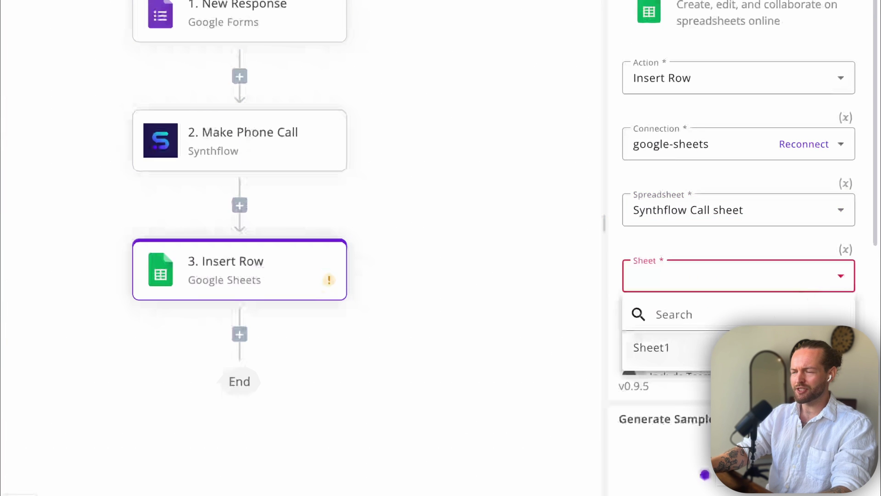
{"action": "left_click", "coordinate": [654, 346]}
Insert the Make Phone Call response answer as the row value, and check cell A1 of Synthflow Call sheet in Google Sheets.
{"action": "scroll", "coordinate": [665, 264], "scroll_direction": "down", "scroll_amount": 1}
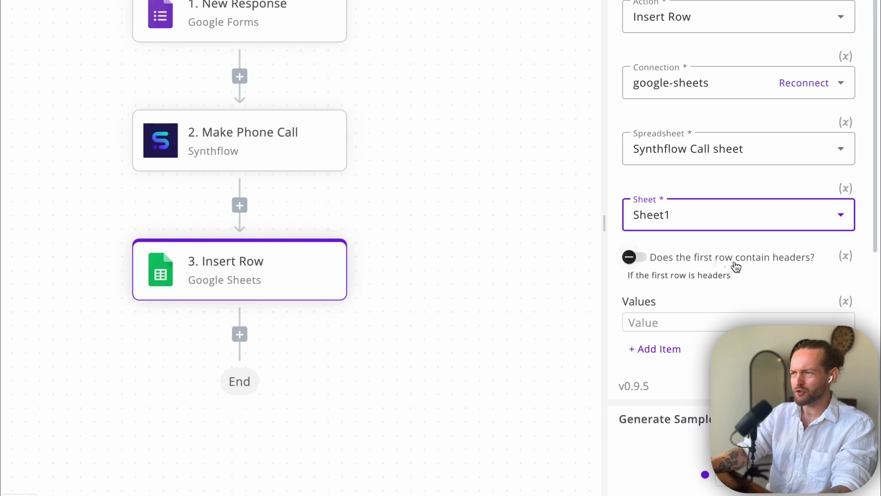
{"action": "scroll", "coordinate": [778, 285], "scroll_direction": "down", "scroll_amount": 1}
{"action": "scroll", "coordinate": [777, 285], "scroll_direction": "down", "scroll_amount": 2}
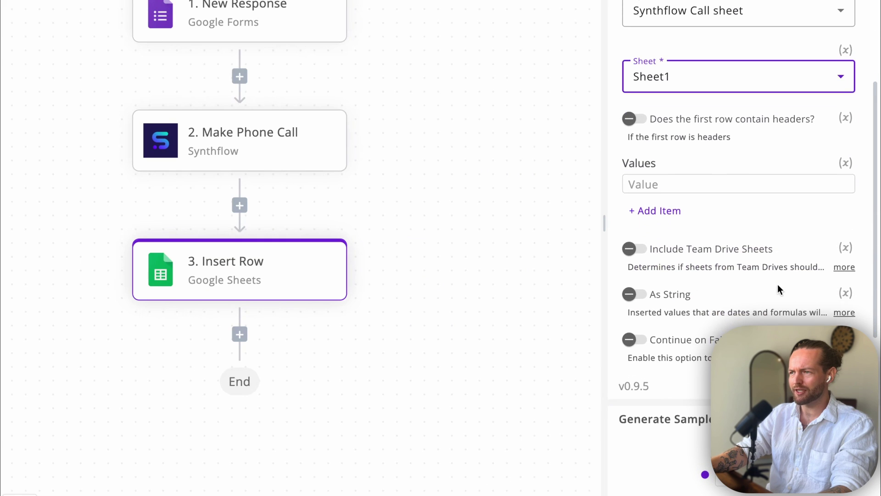
{"action": "scroll", "coordinate": [777, 285], "scroll_direction": "down", "scroll_amount": 1}
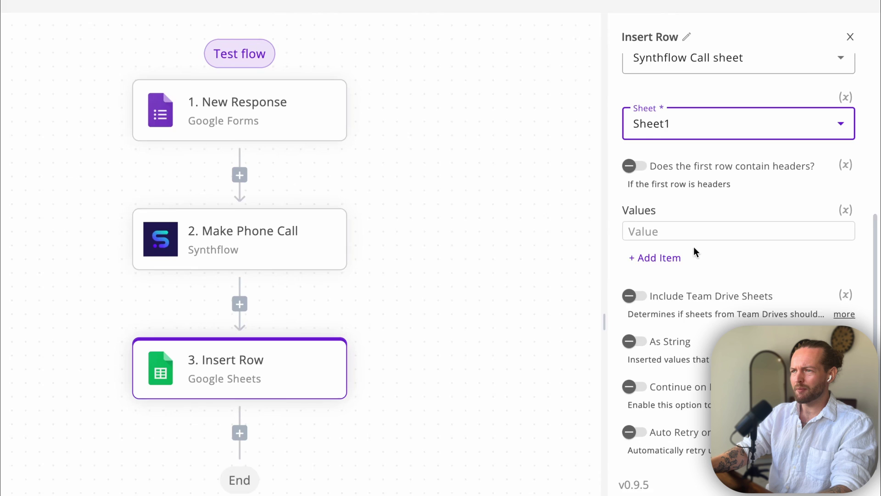
{"action": "left_click", "coordinate": [659, 248]}
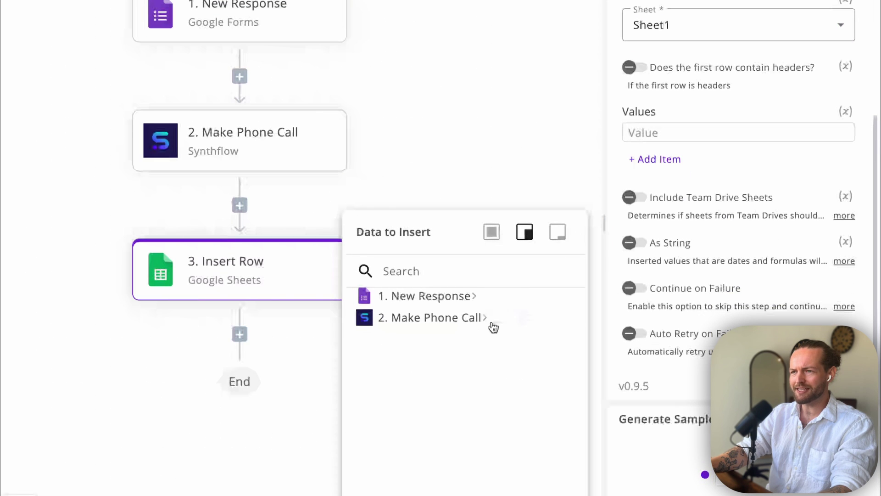
{"action": "mouse_move", "coordinate": [462, 325]}
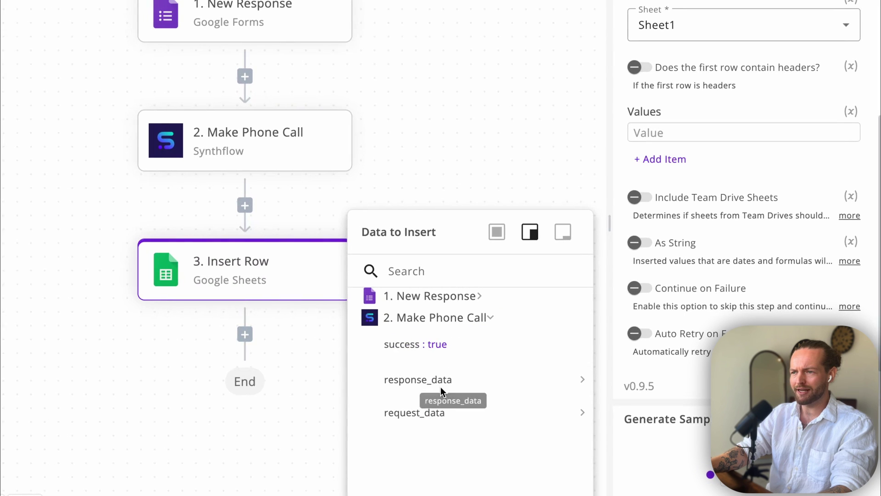
{"action": "left_click", "coordinate": [459, 383]}
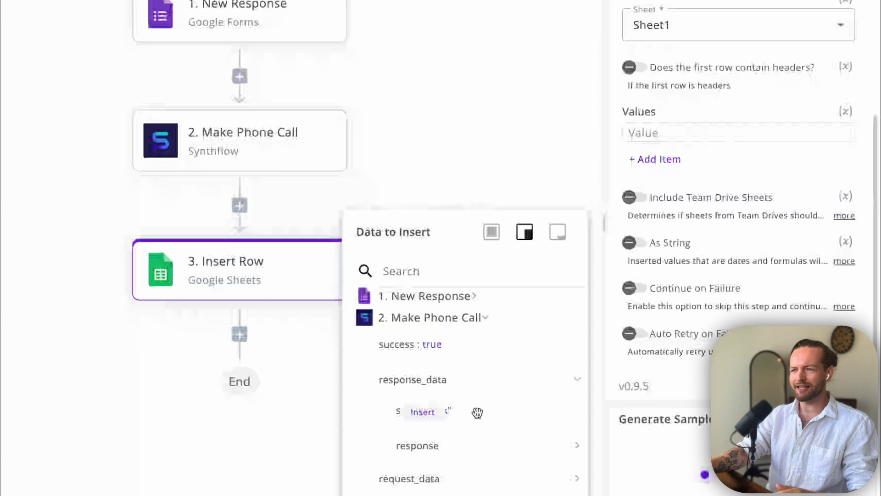
{"action": "left_click", "coordinate": [500, 410]}
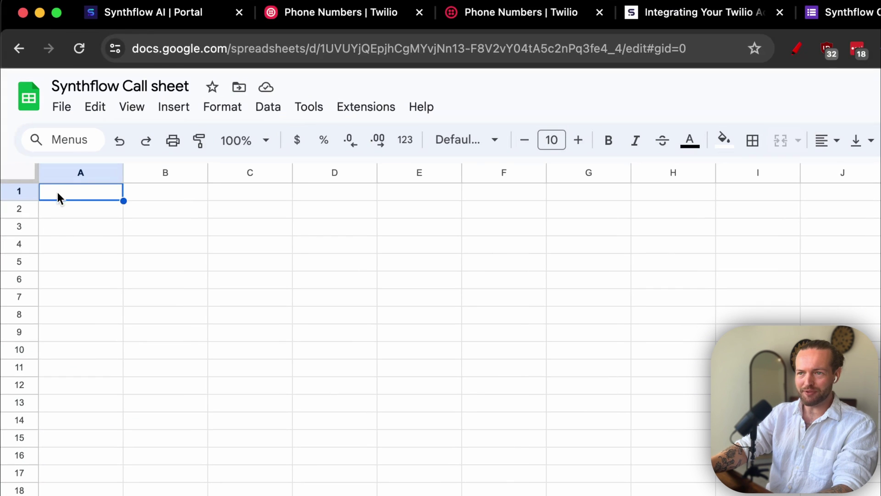
{"action": "double_click", "coordinate": [57, 192]}
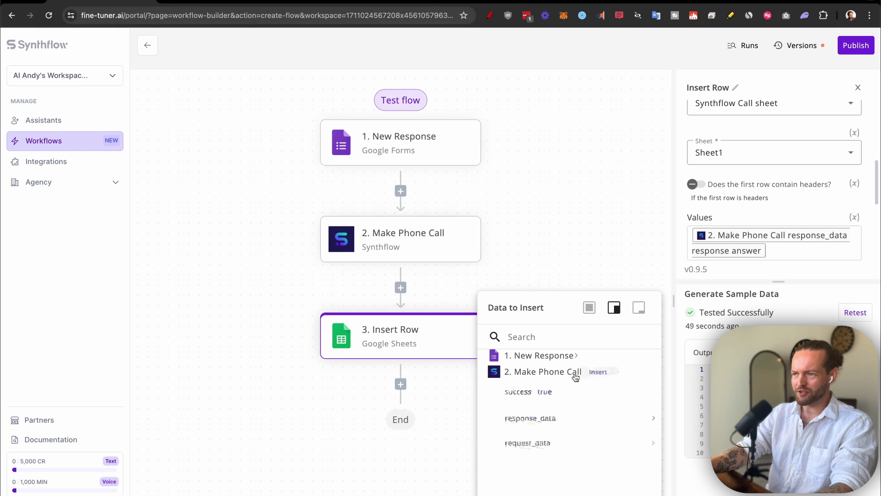
Return to the Synthflow workflow, add the Make Phone Call response status to the row value and publish the flow.
{"action": "left_click", "coordinate": [539, 418]}
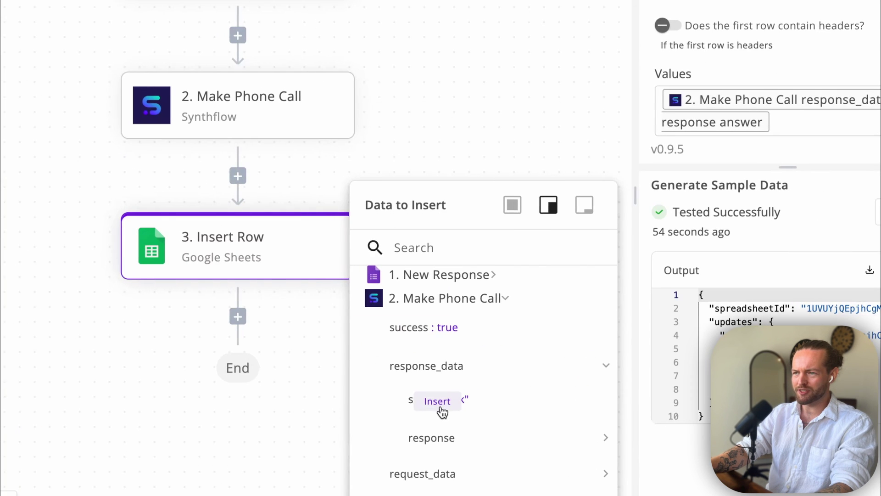
{"action": "left_click", "coordinate": [440, 407]}
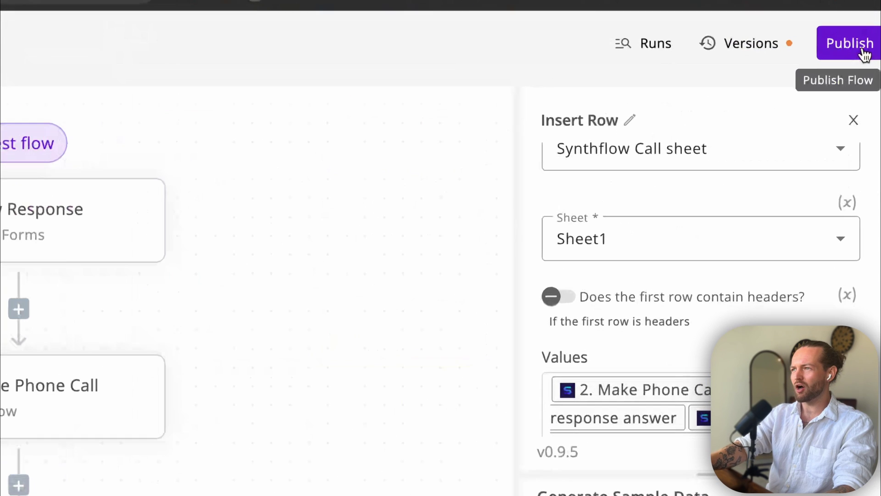
{"action": "left_click", "coordinate": [850, 44]}
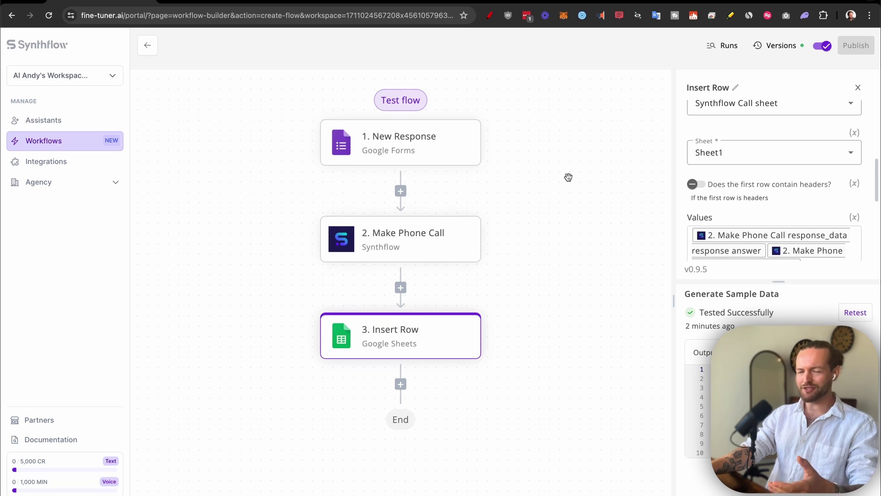